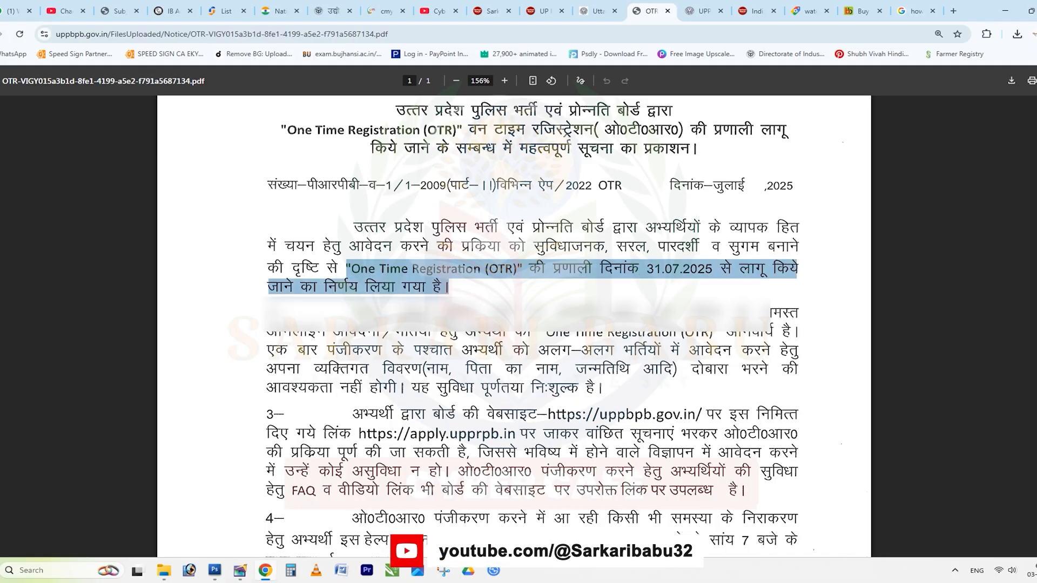
pyautogui.scroll(-3, 532, 324)
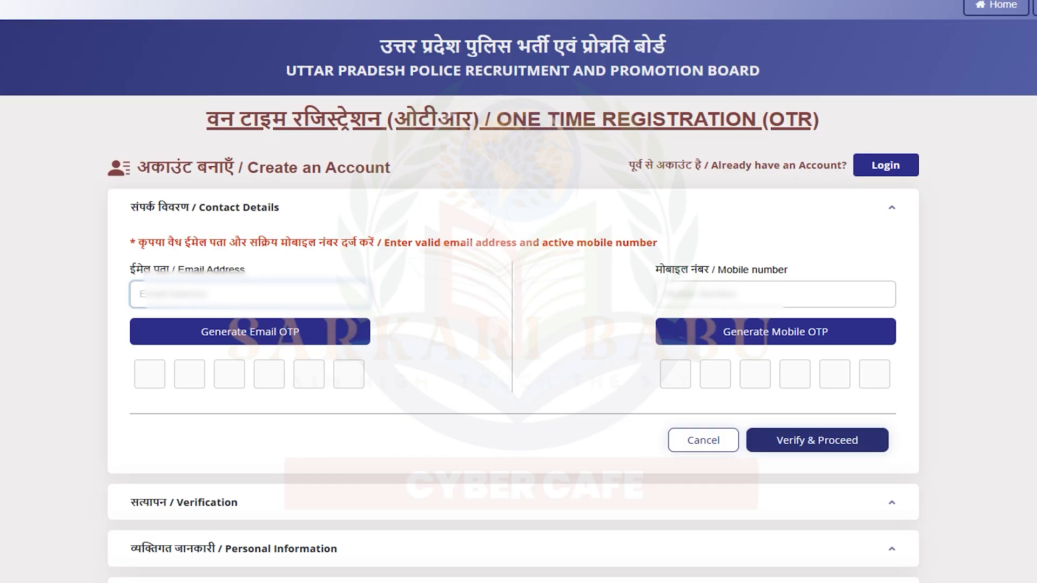
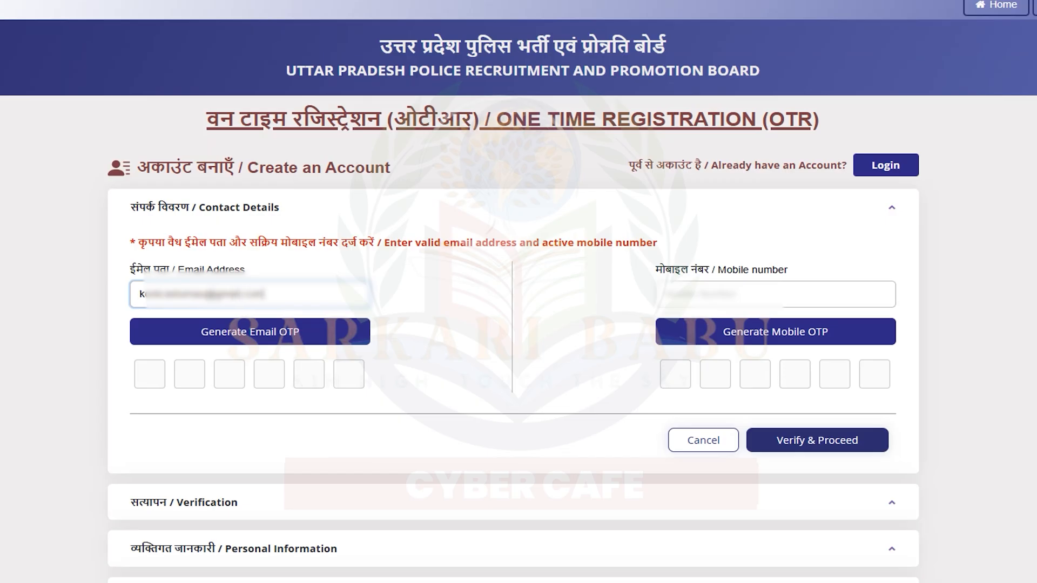
# - Enter the applicant's email address, generate the email OTP and fill in the received verification code
pyautogui.click(250, 332)
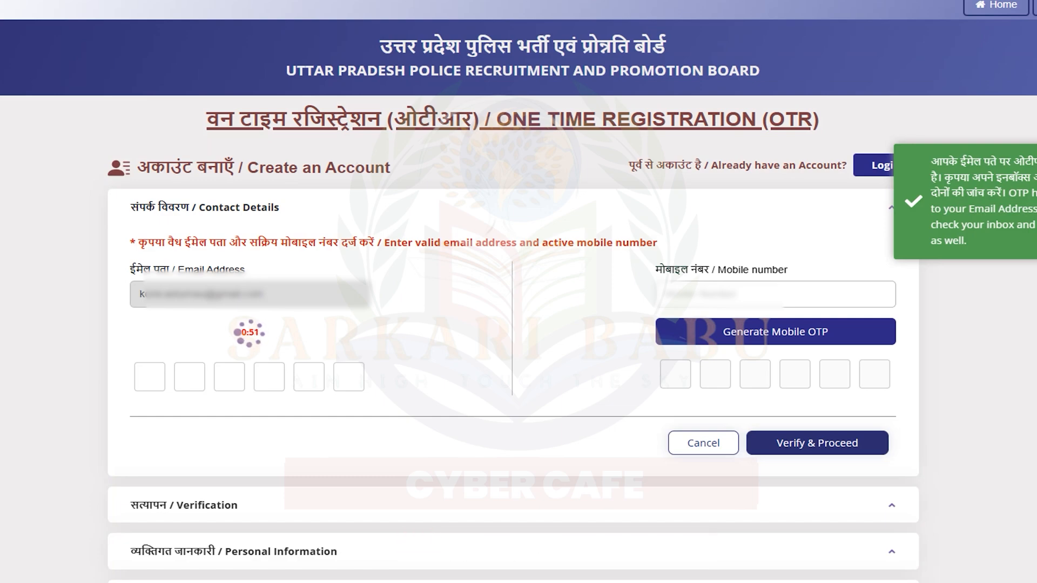
pyautogui.click(149, 377)
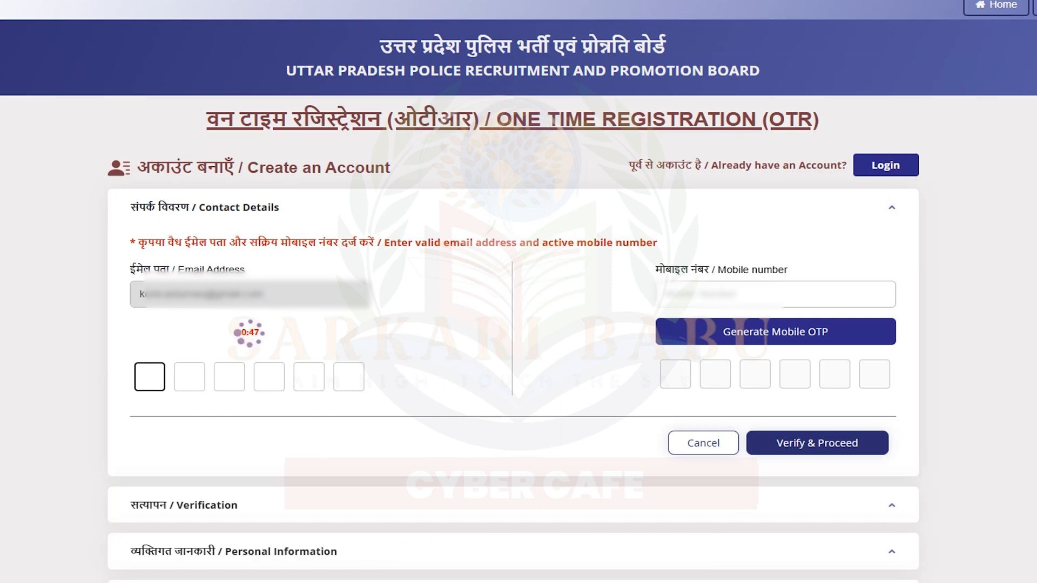
# - Enter the mobile number, generate and fill in its OTP, and submit the contact details for verification
pyautogui.press('Tab')
pyautogui.press('Tab')
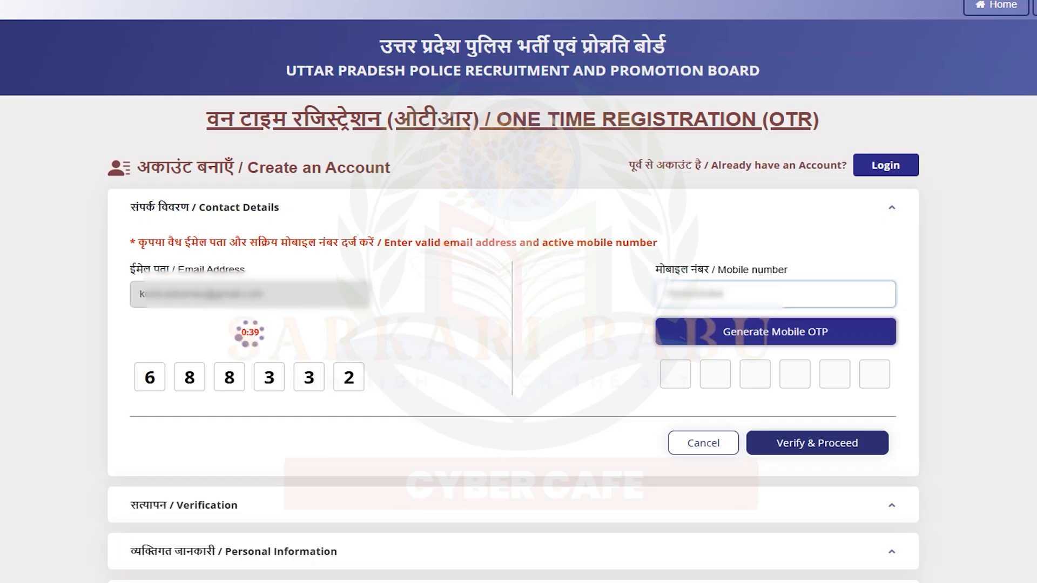
pyautogui.press('Return')
pyautogui.click(675, 377)
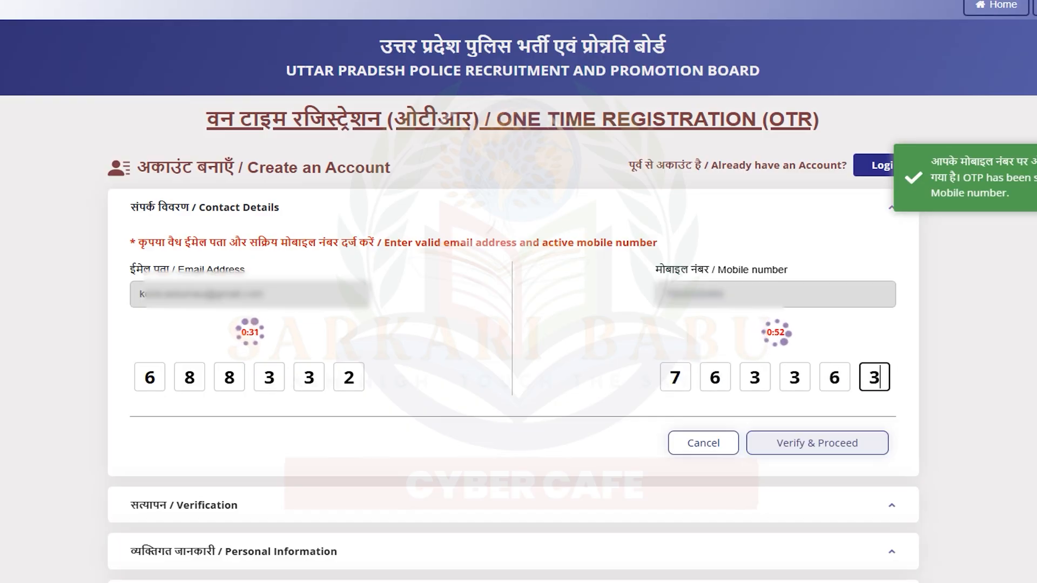
pyautogui.scroll(-1, 817, 443)
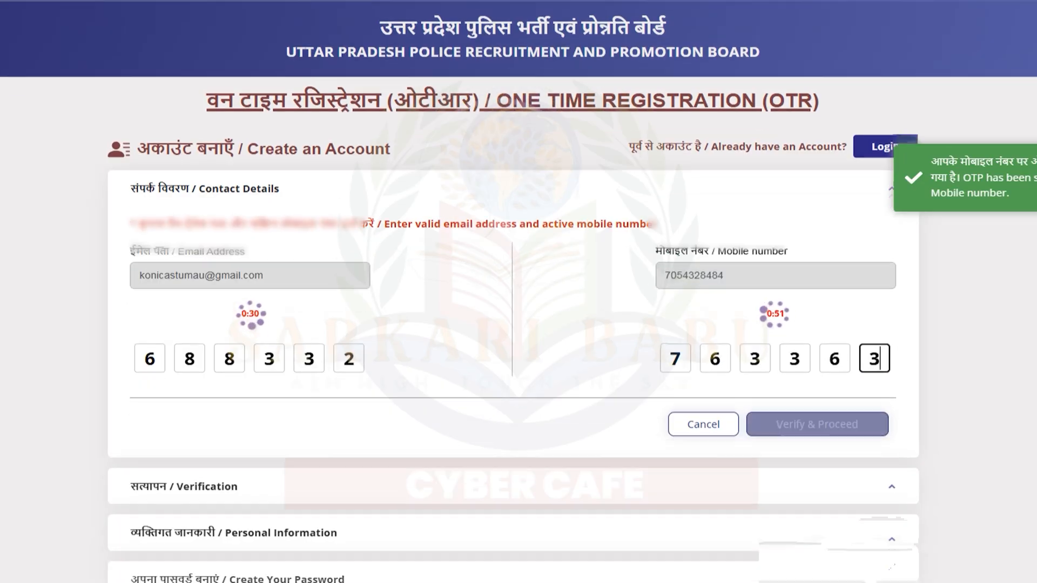
pyautogui.click(817, 384)
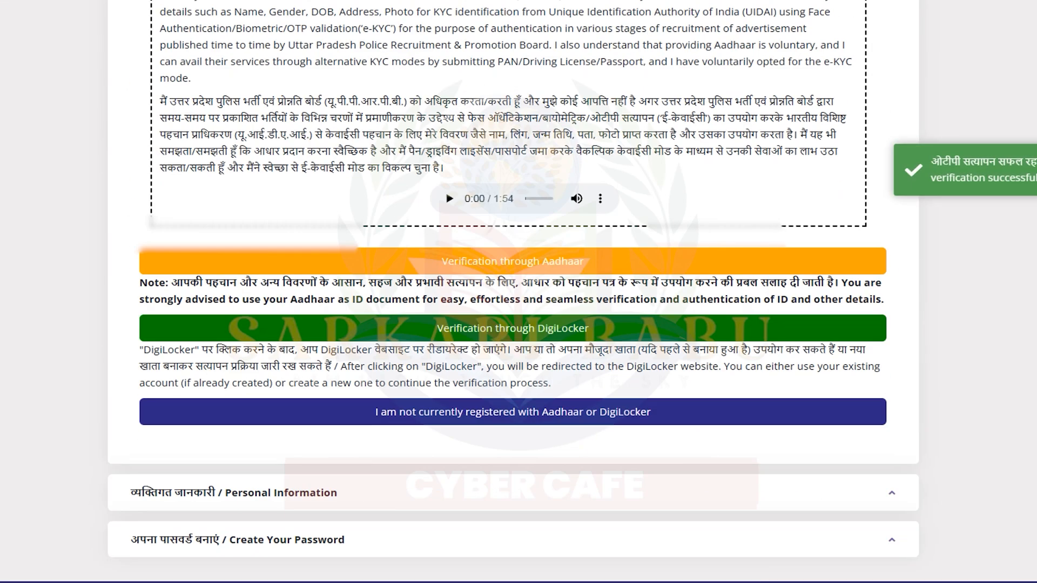
# - Verify the identity through Aadhaar by entering the Aadhaar number, generating its OTP and filling in the verification code
pyautogui.scroll(3, 514, 291)
pyautogui.scroll(-1, 513, 292)
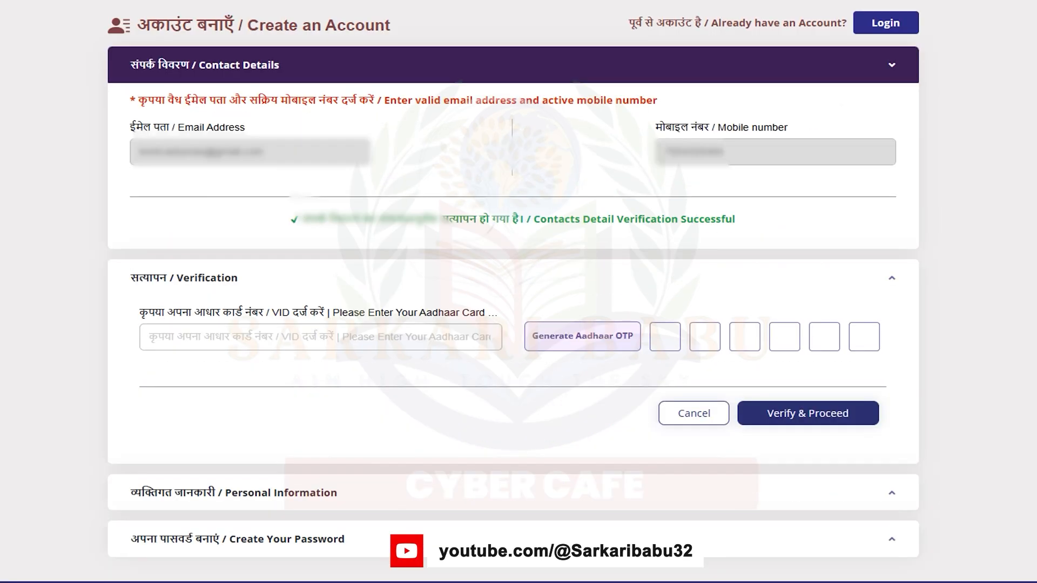
pyautogui.click(320, 337)
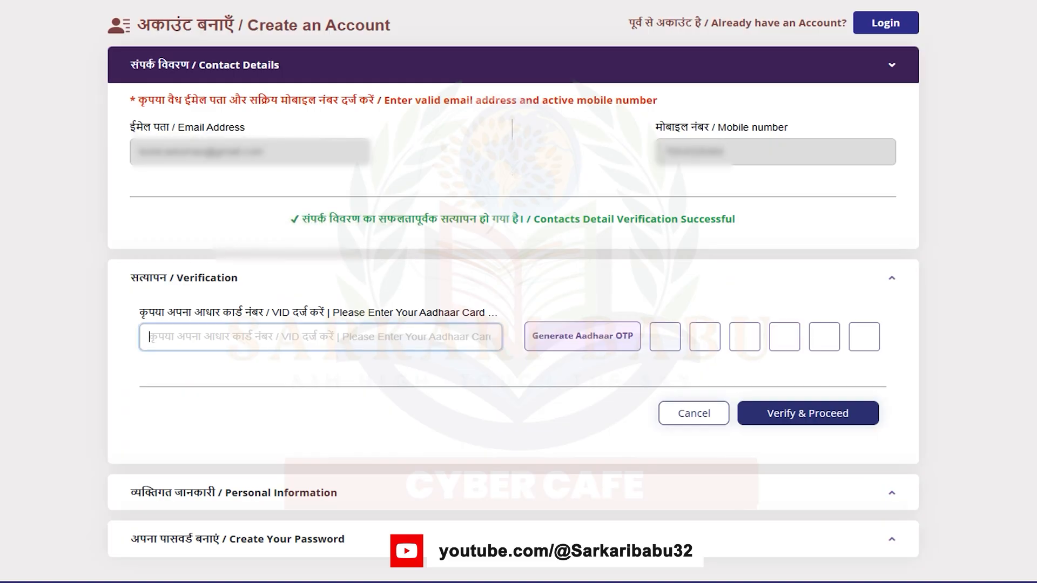
pyautogui.write('***0********')
pyautogui.click(582, 336)
pyautogui.click(585, 337)
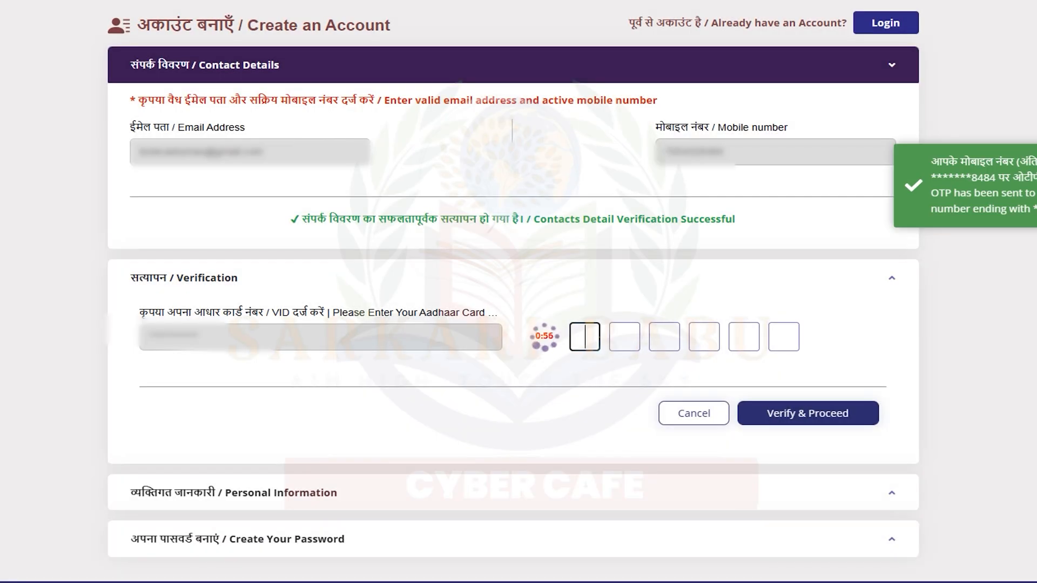
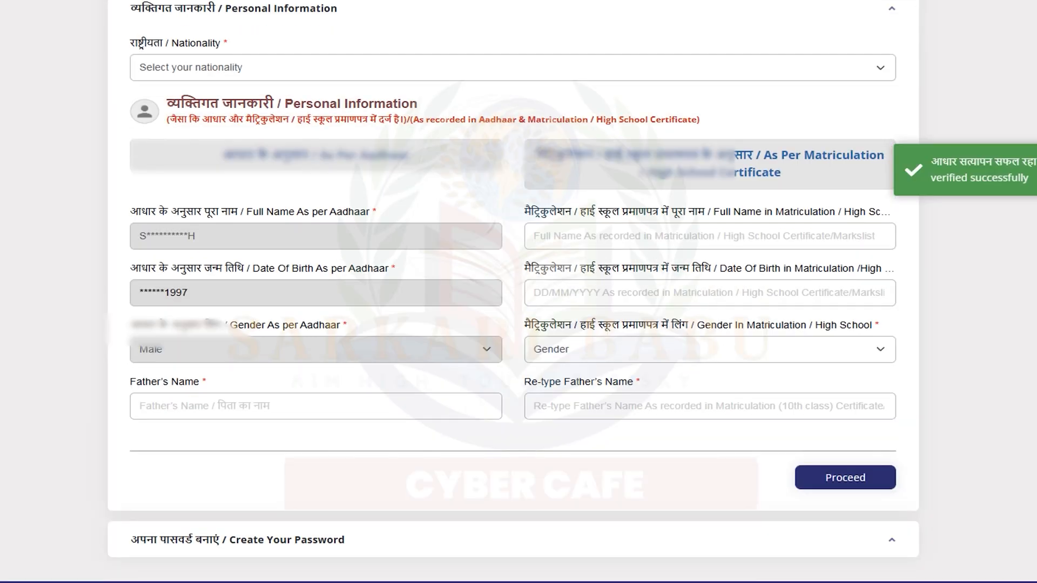
# - Set the nationality to Citizen of India in the Personal Information section
pyautogui.scroll(1, 513, 291)
pyautogui.click(325, 137)
pyautogui.click(324, 176)
pyautogui.scroll(2, 513, 292)
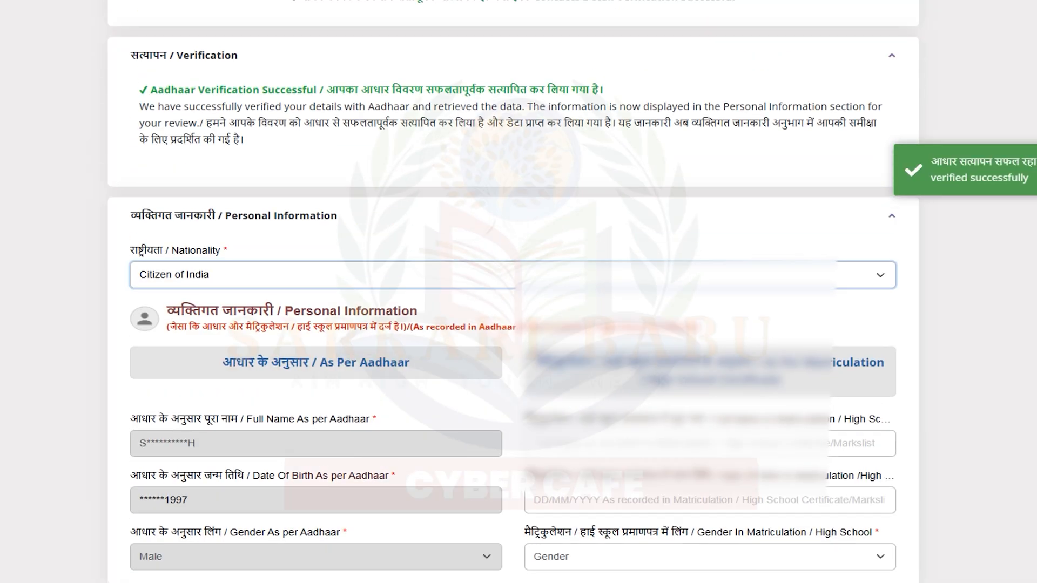
# - Fill in the applicant's full name, date of birth and gender as recorded in the Matriculation / High School certificate
pyautogui.scroll(-3, 513, 292)
pyautogui.click(648, 236)
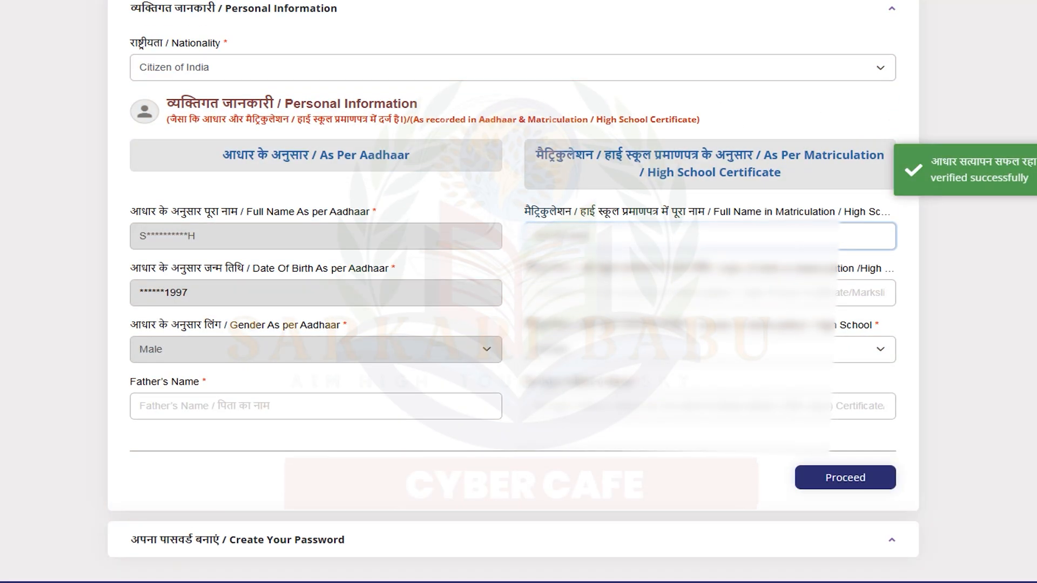
pyautogui.write('[unreadable]')
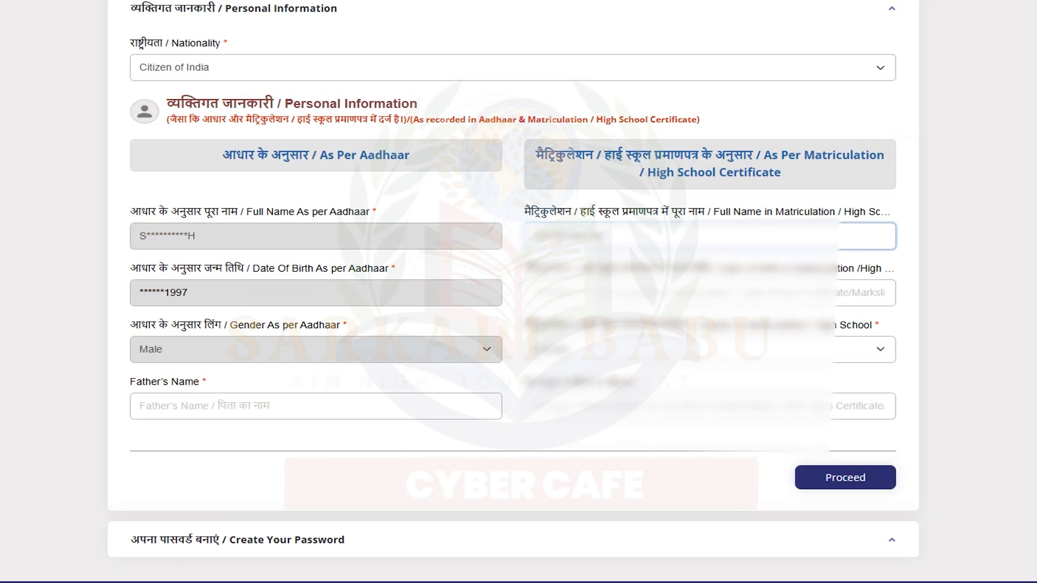
pyautogui.press('Tab')
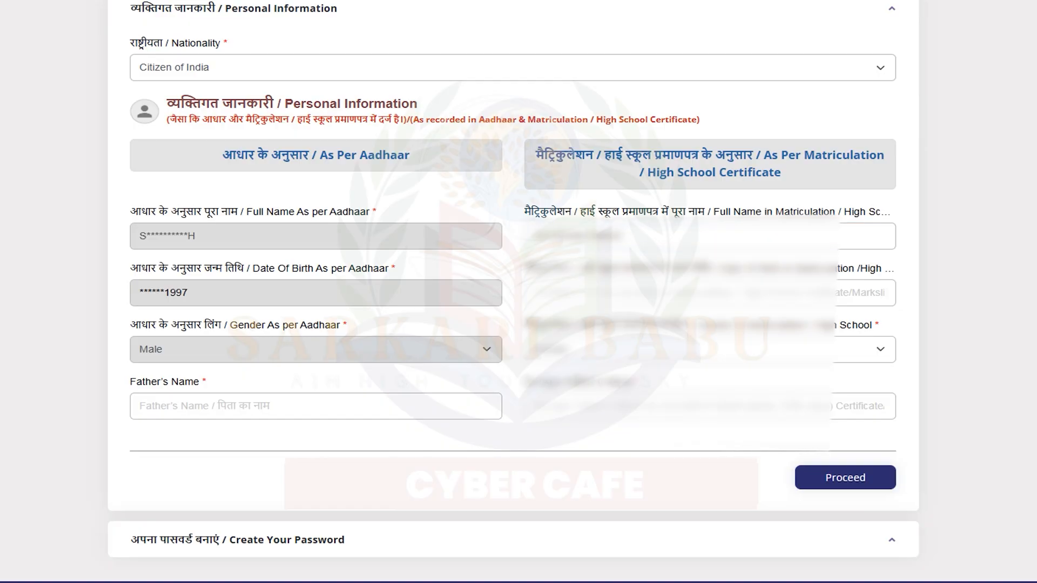
pyautogui.click(648, 293)
pyautogui.write('[unreadable]')
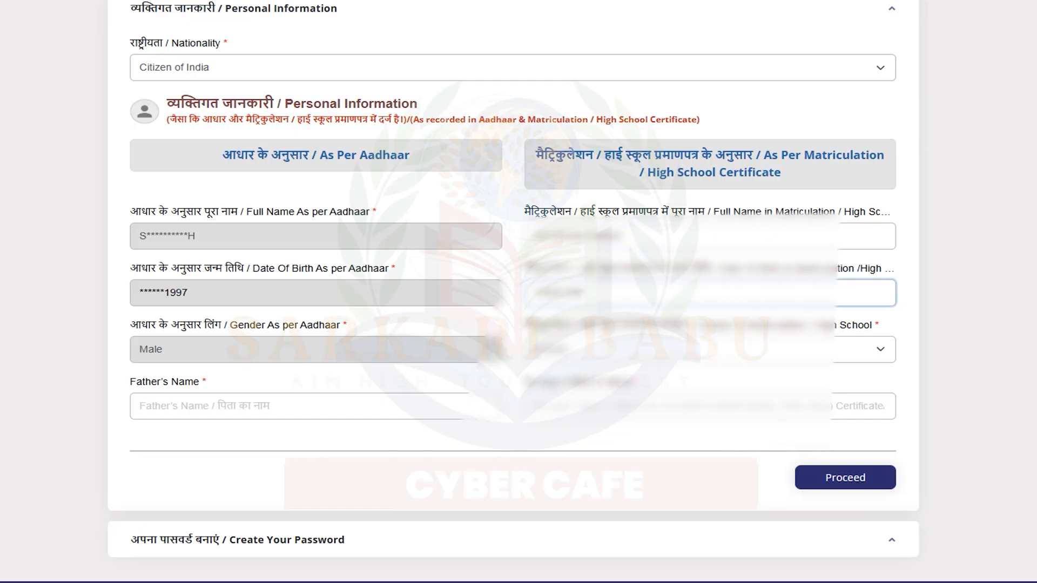
pyautogui.click(702, 350)
pyautogui.click(594, 384)
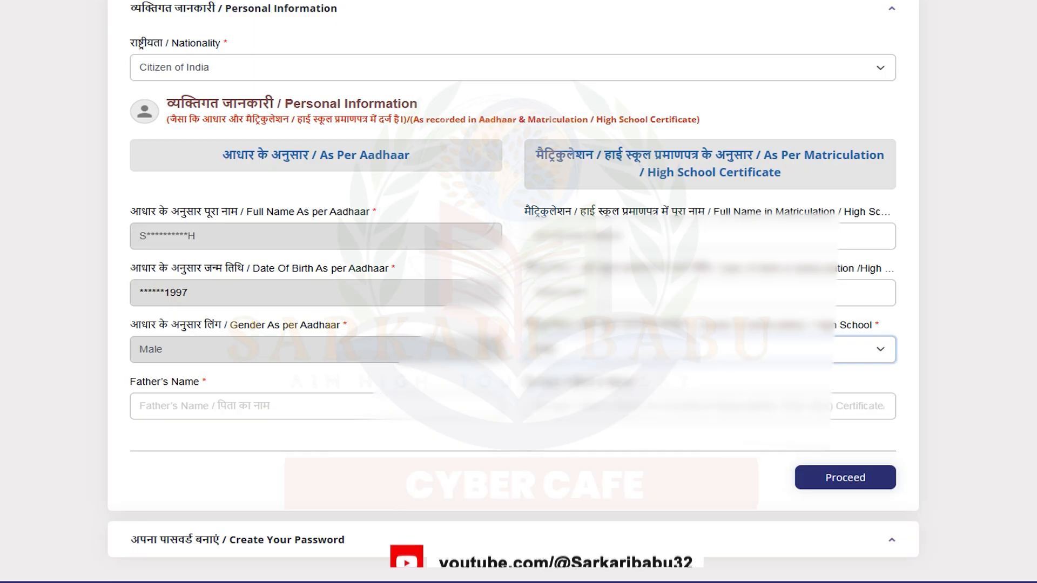
# - Enter the father's name, re-type it for confirmation and proceed past the personal information
pyautogui.click(243, 407)
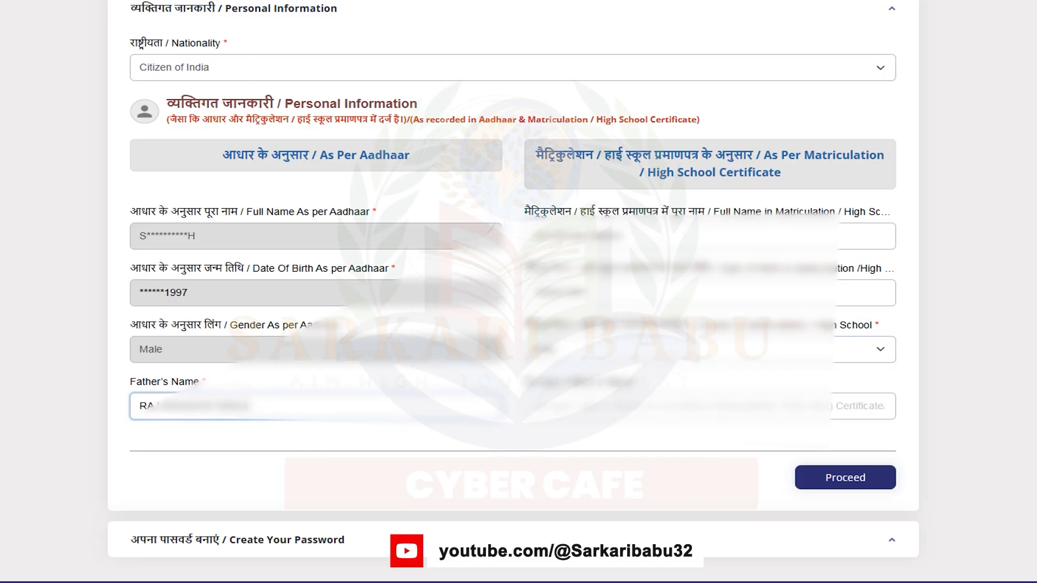
pyautogui.press('Tab')
pyautogui.press('Tab')
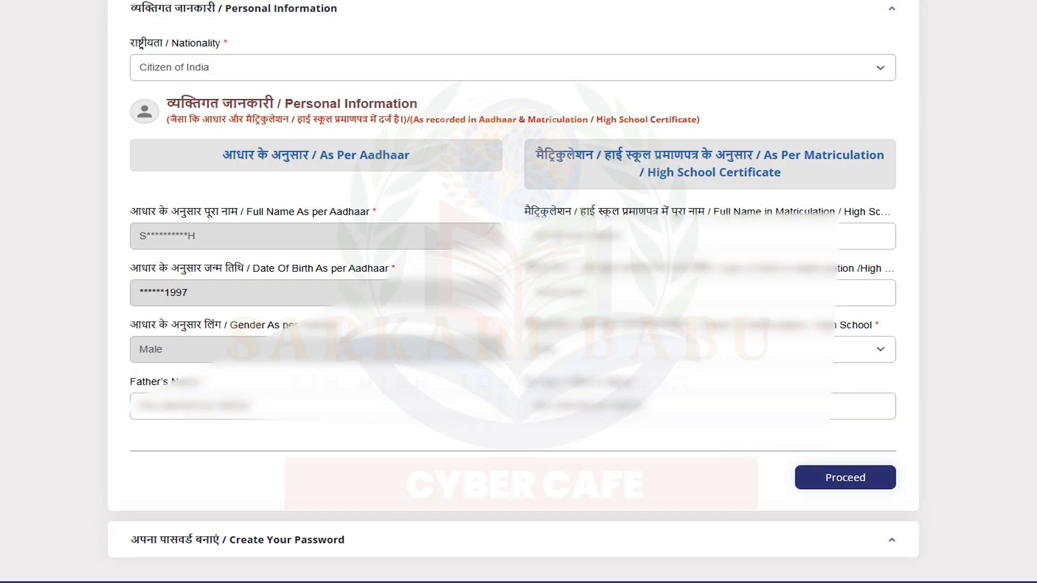
pyautogui.press('Return')
# - Choose an own account password, confirm it and complete the captcha for the account preview
pyautogui.click(305, 361)
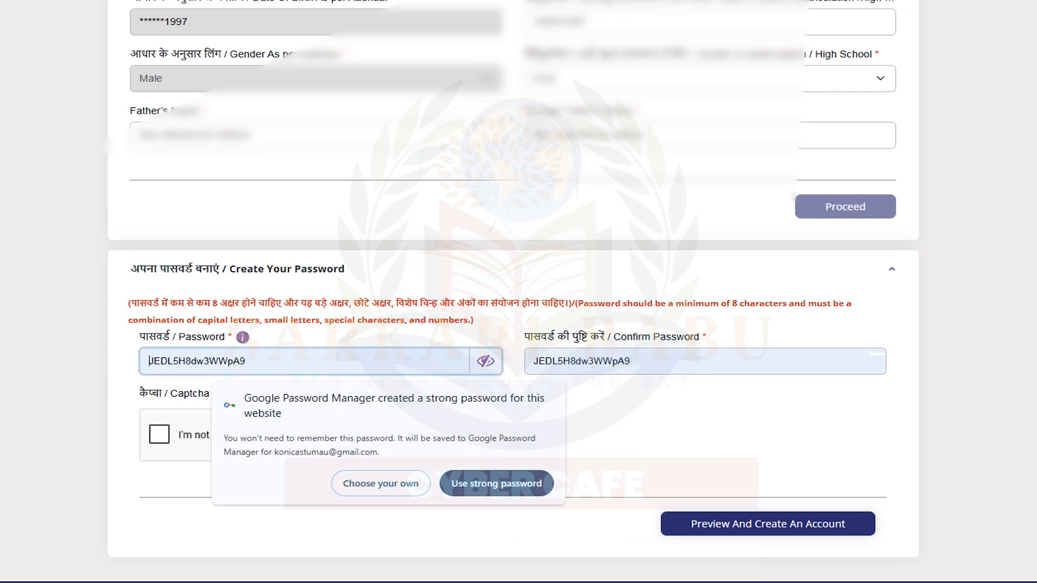
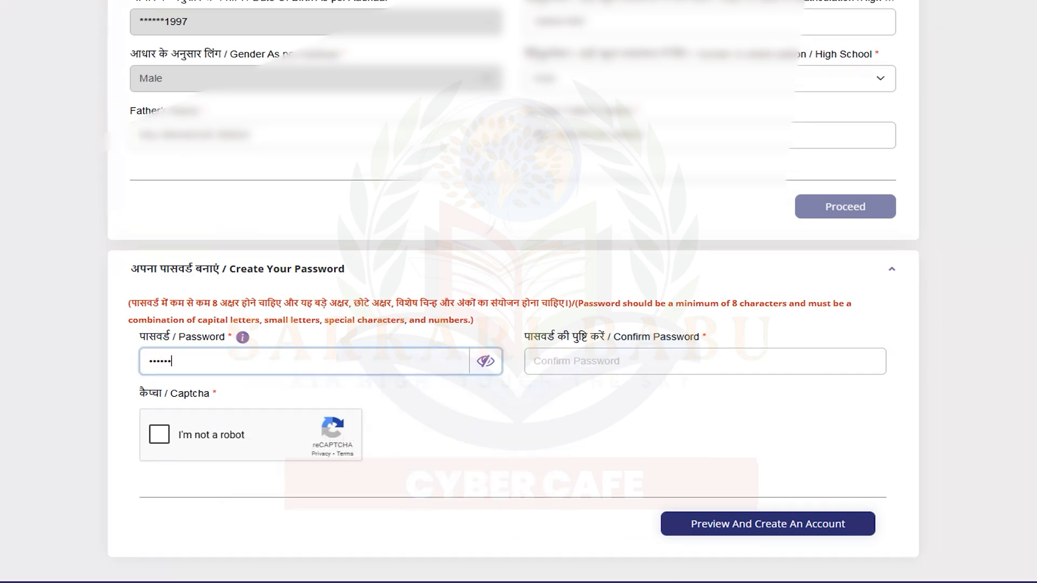
pyautogui.press('Tab')
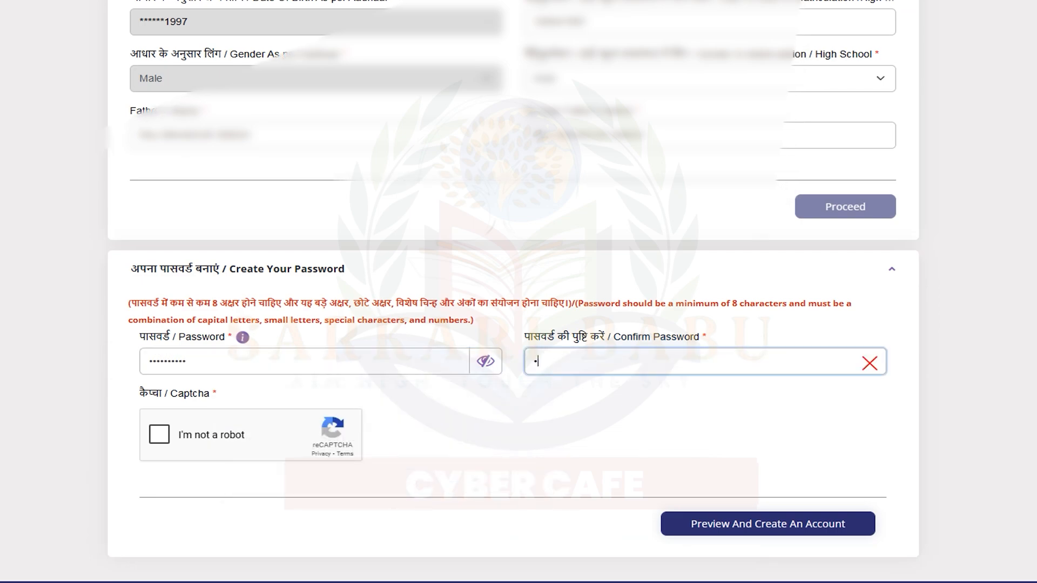
pyautogui.click(159, 434)
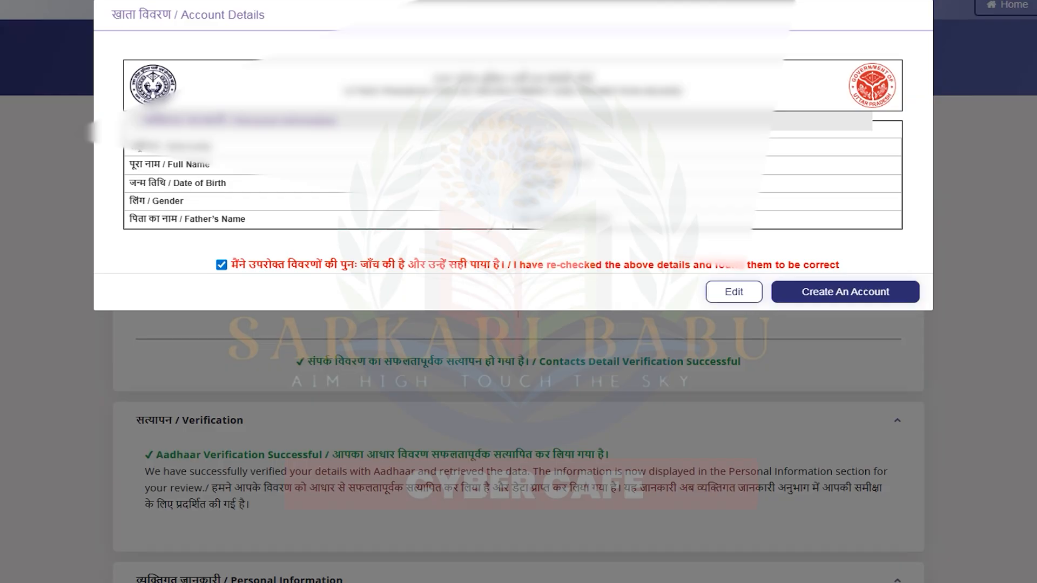
# - Create the account from the previewed details and accept the notice that they cannot be modified
pyautogui.click(846, 293)
pyautogui.moveTo(333, 254); pyautogui.dragTo(745, 272)
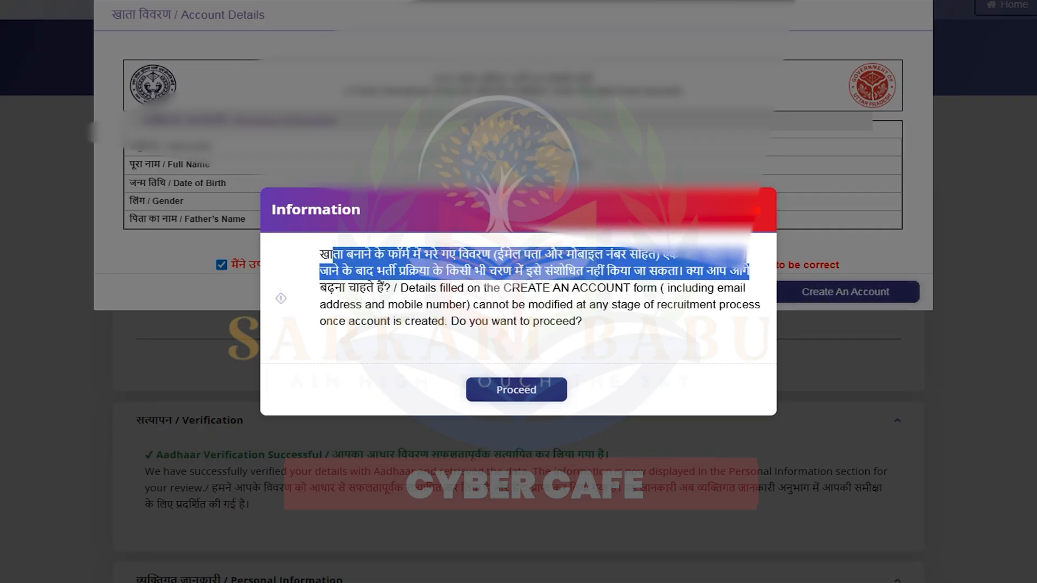
pyautogui.click(749, 273)
pyautogui.click(516, 390)
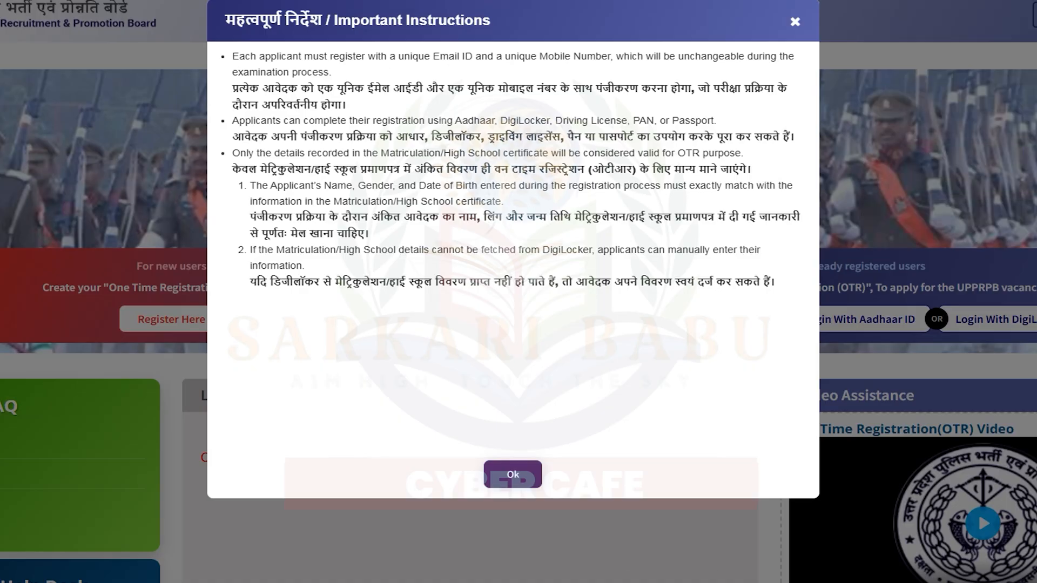
# - Dismiss the Important Instructions and open the account login for already registered users
pyautogui.click(513, 474)
pyautogui.click(700, 319)
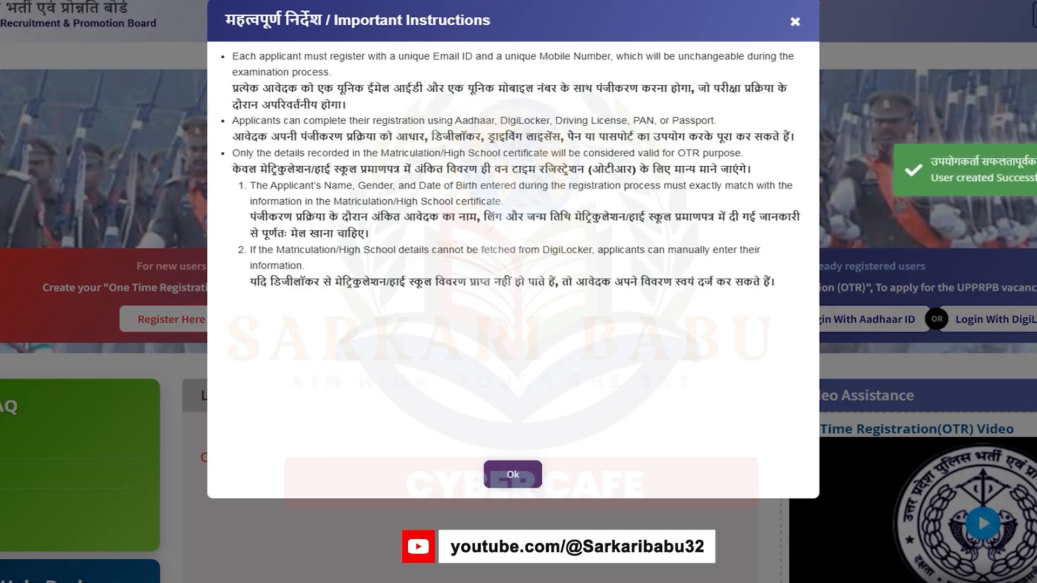
pyautogui.click(513, 474)
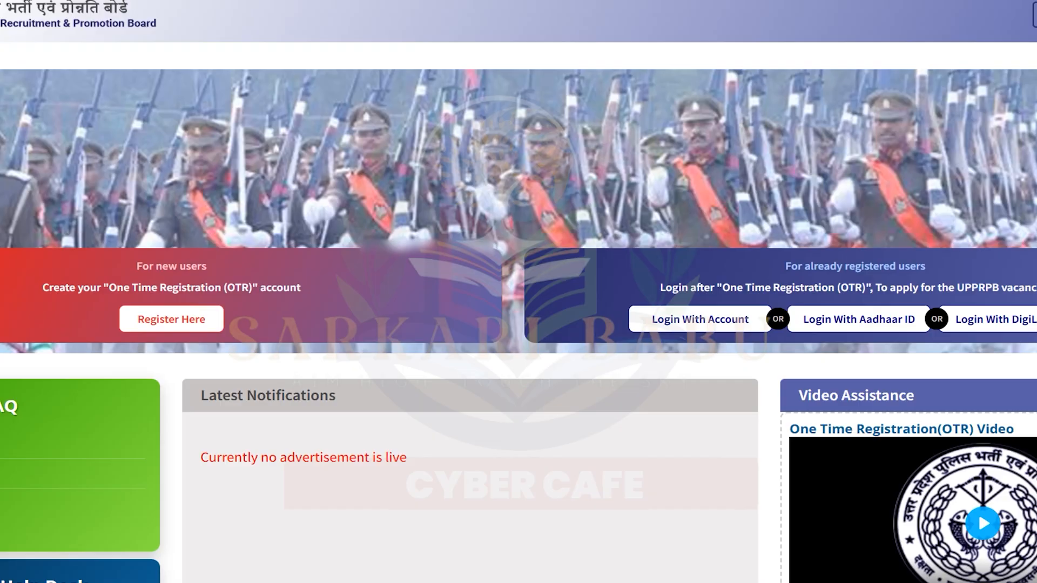
pyautogui.click(700, 319)
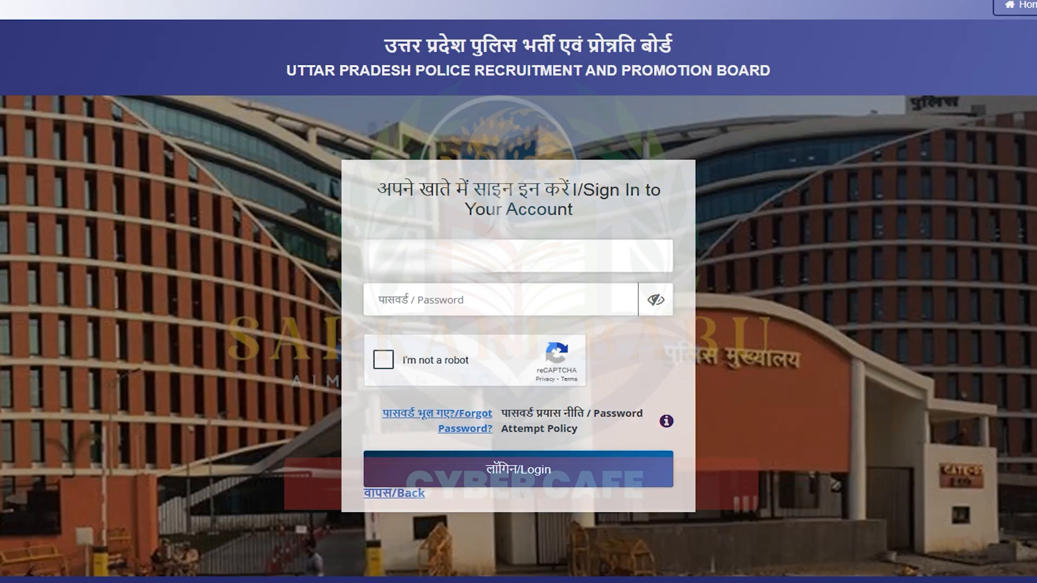
# - Sign in with the account's login ID and password, completing the captcha
pyautogui.write('a')
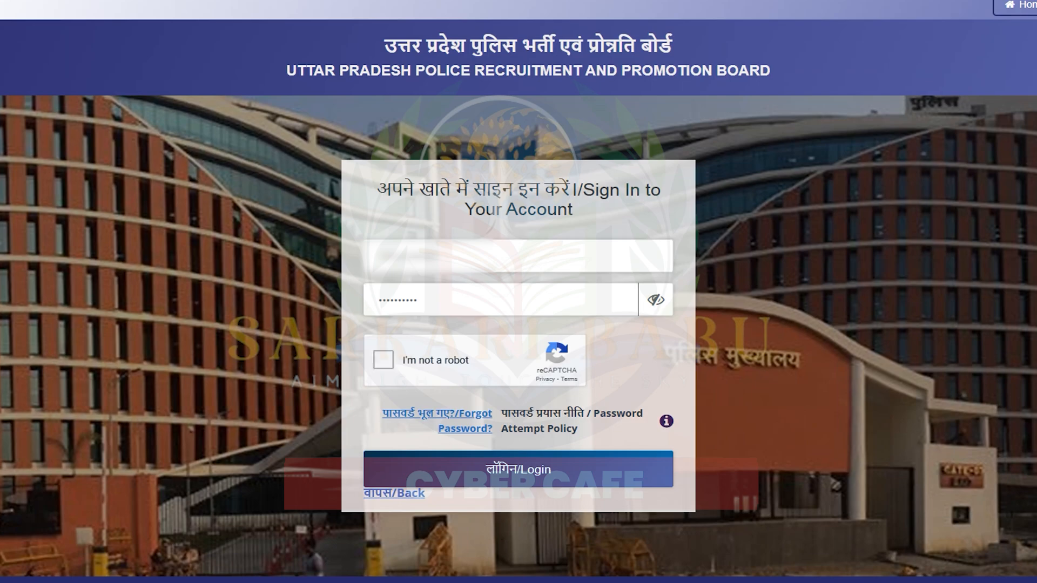
pyautogui.click(383, 359)
pyautogui.click(518, 470)
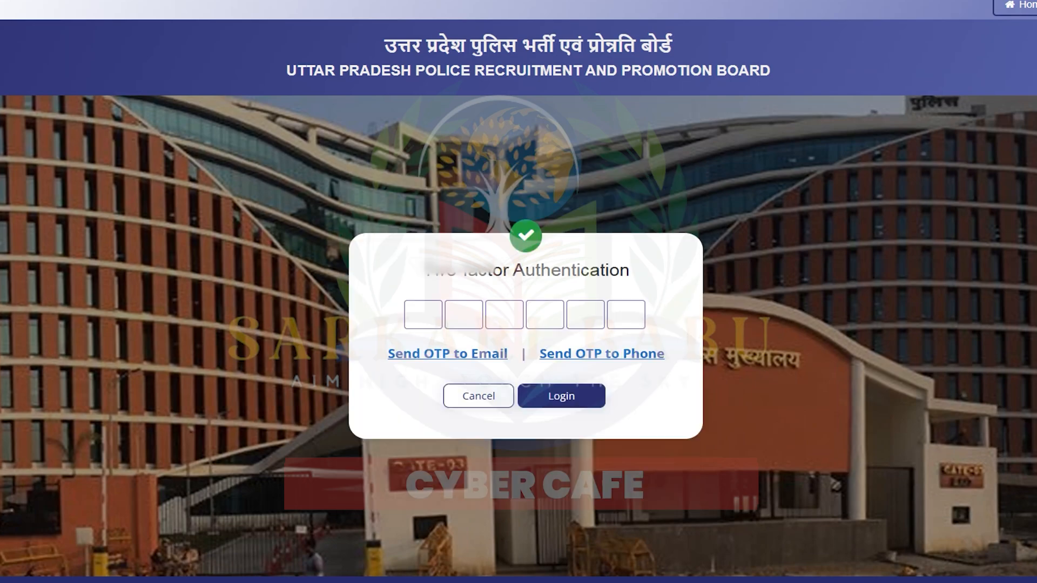
# - Complete the two-factor authentication with the OTP sent to the phone and open the Online Application section
pyautogui.click(424, 315)
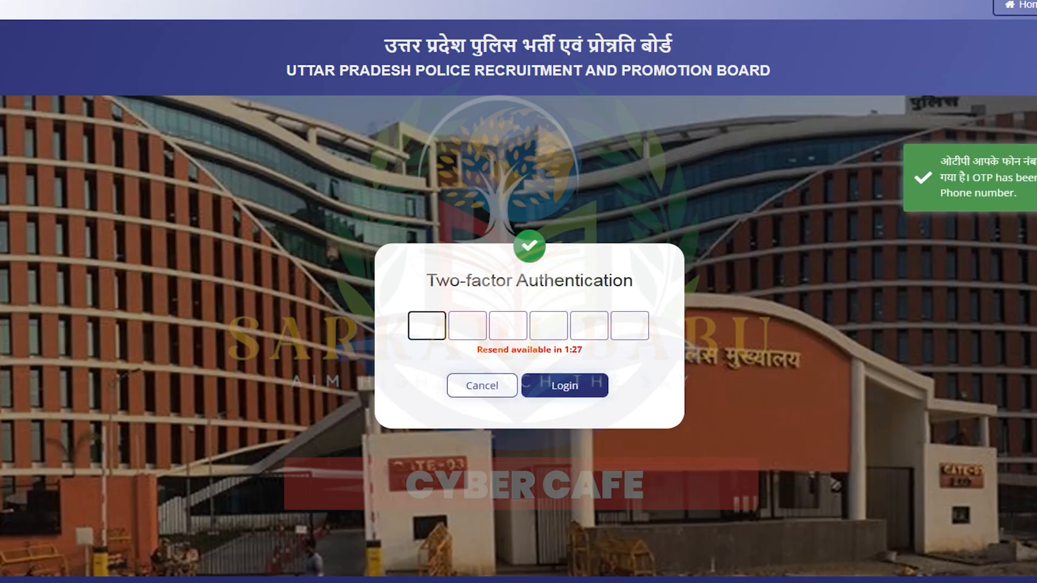
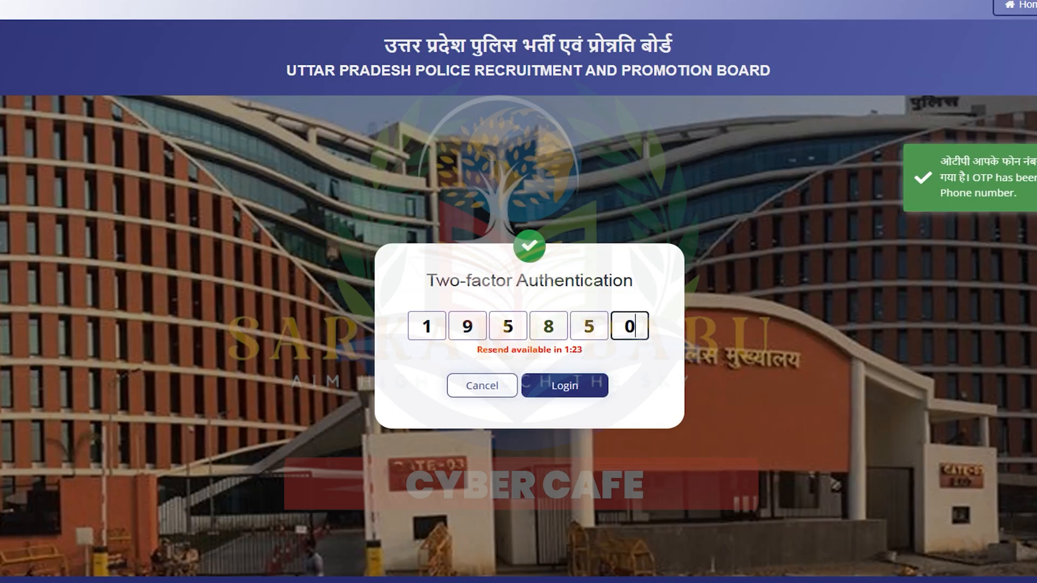
pyautogui.click(565, 386)
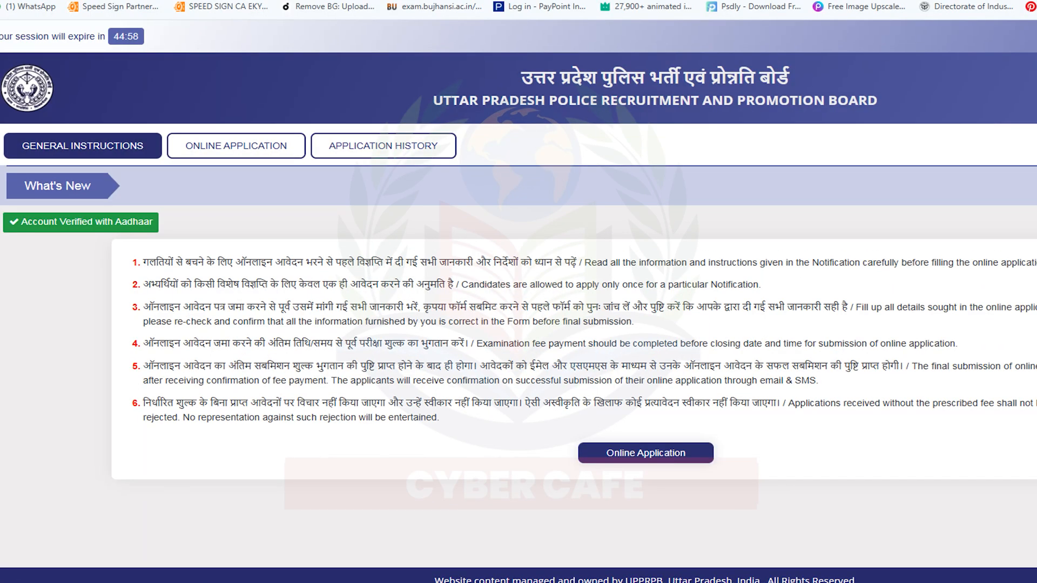
pyautogui.click(236, 145)
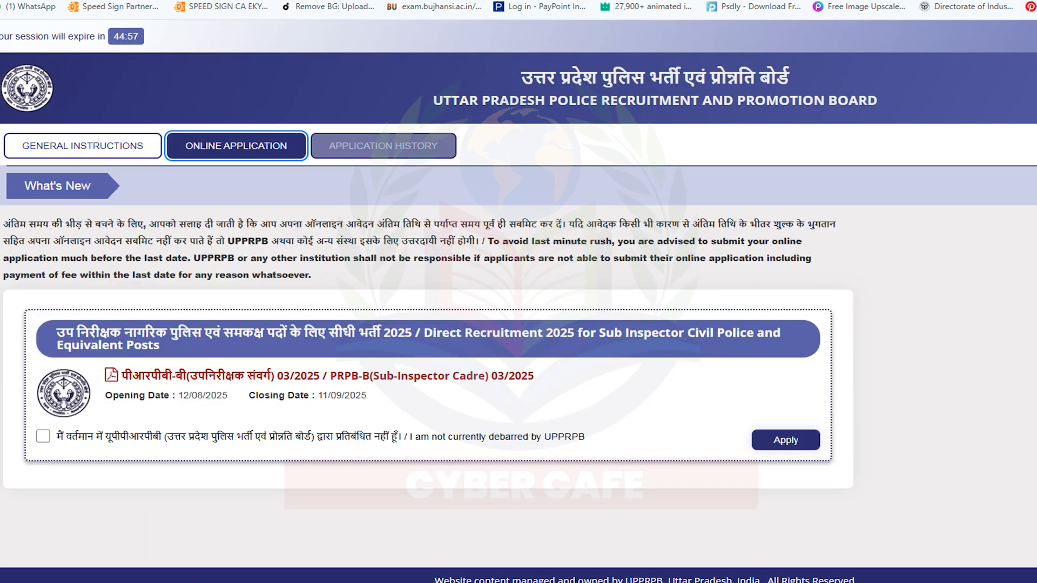
# - Declare that the applicant is not currently debarred by UPPRPB and apply for the Sub Inspector Civil Police recruitment 2025
pyautogui.click(43, 436)
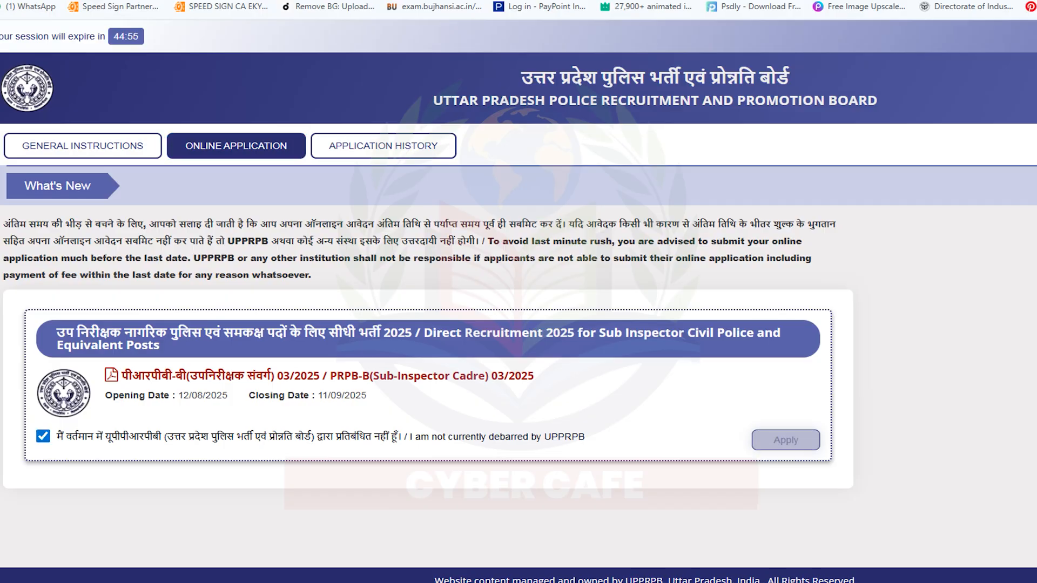
pyautogui.click(786, 439)
pyautogui.click(236, 146)
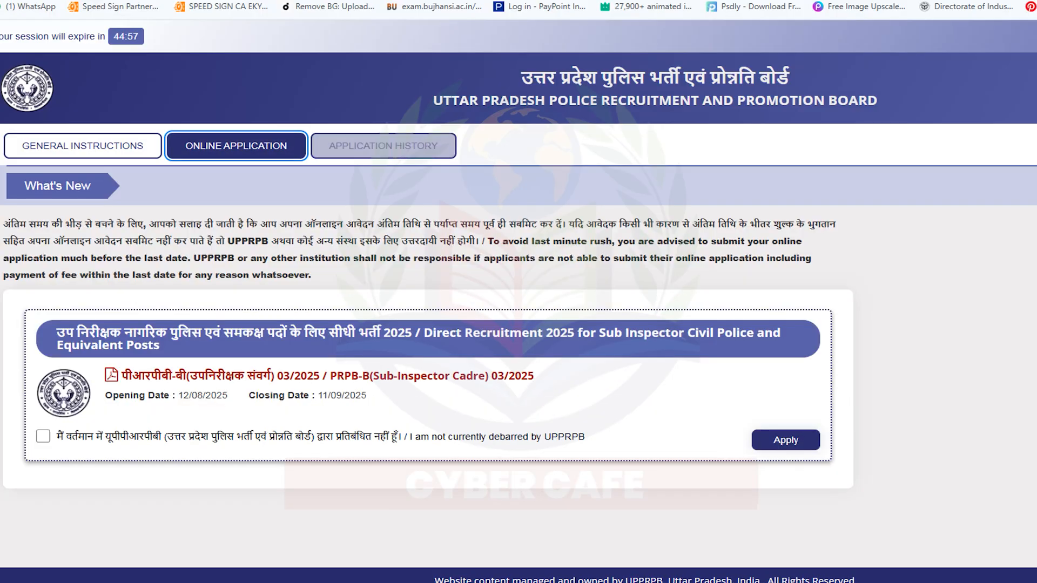
pyautogui.click(43, 436)
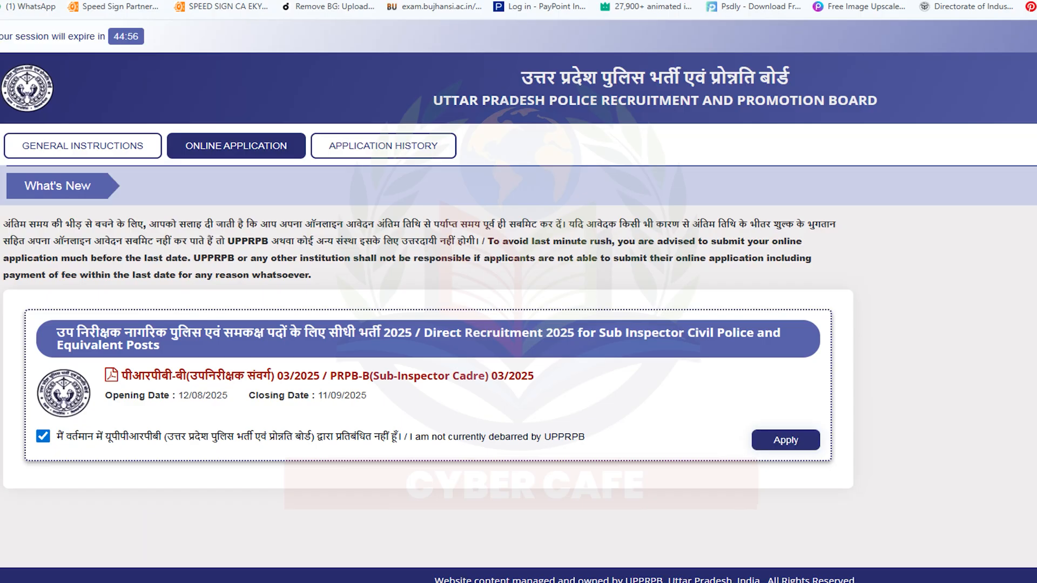
# - Set the marital status to Unmarried and declare the applicant a domicile of UP in the application form
pyautogui.scroll(-4, 519, 303)
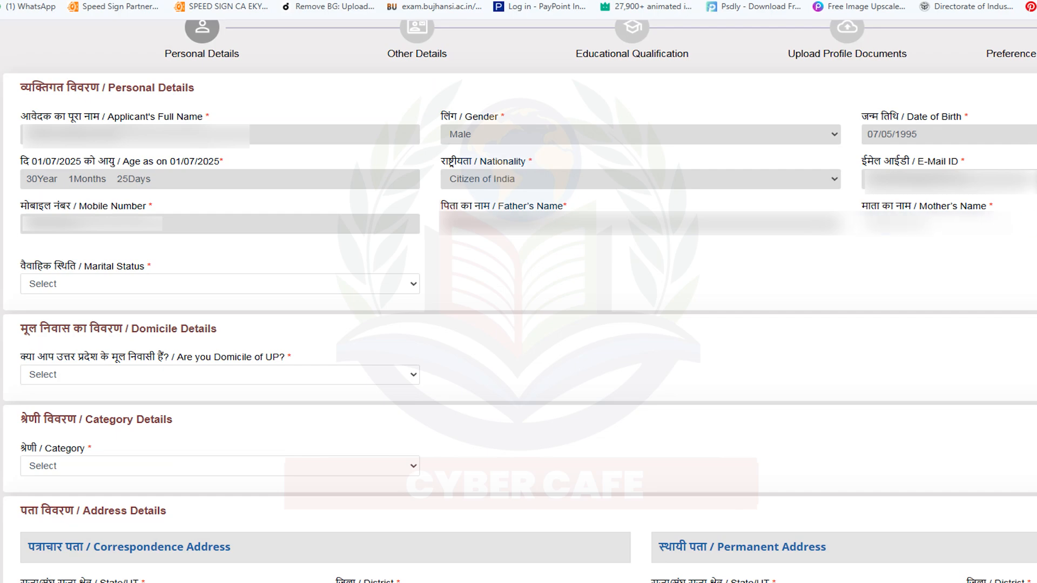
pyautogui.click(220, 284)
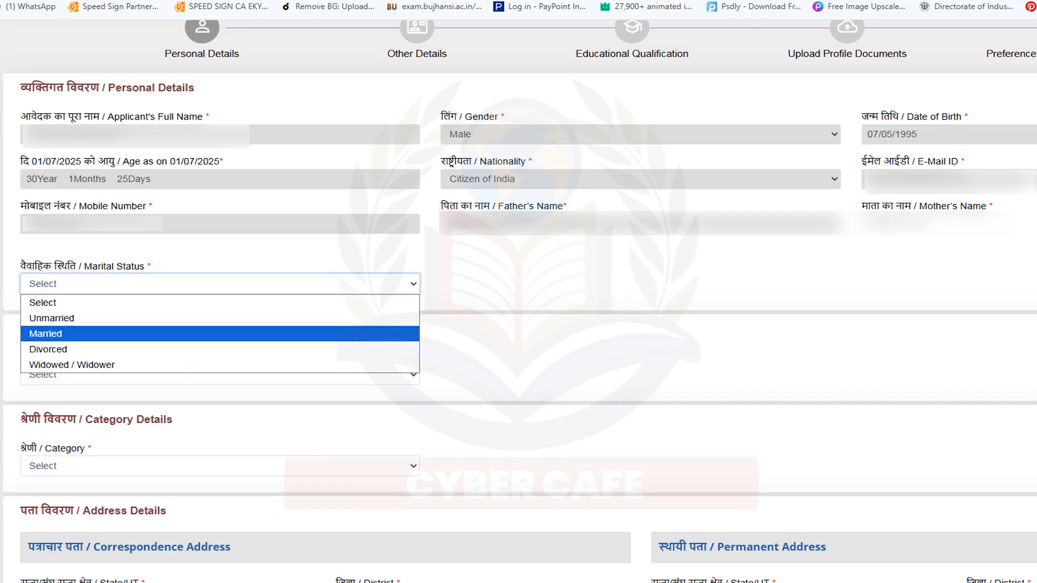
pyautogui.click(220, 318)
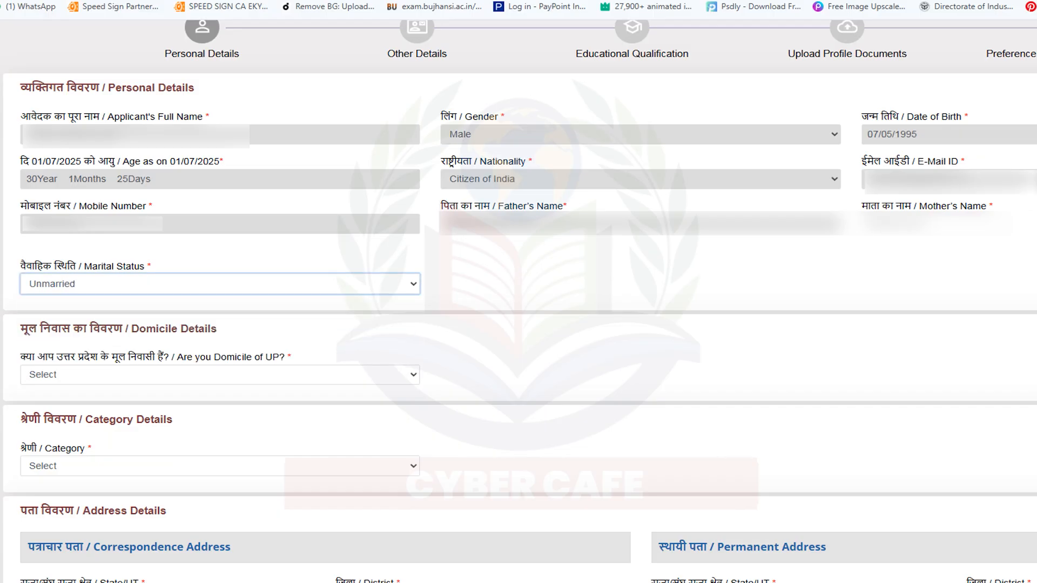
pyautogui.click(220, 375)
pyautogui.click(220, 408)
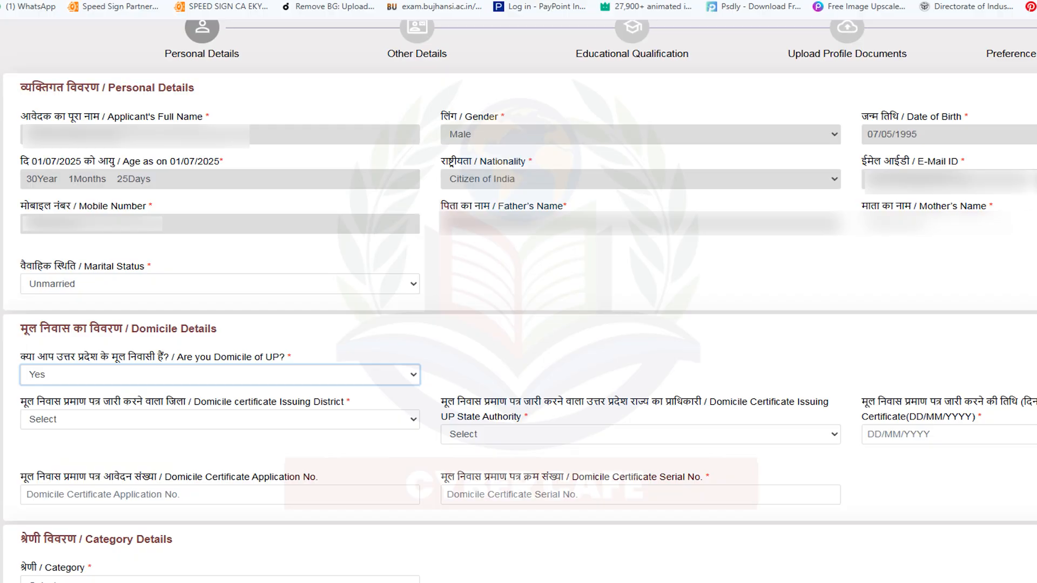
# - Set the domicile certificate's issuing district to Chitrakoot and its issuing UP state authority to SDM
pyautogui.click(220, 420)
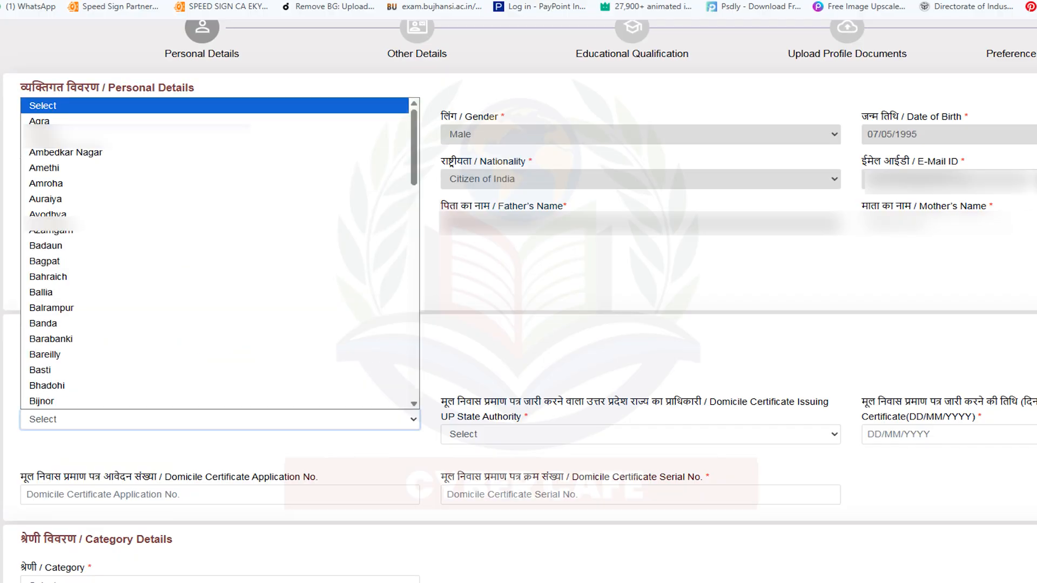
pyautogui.press('c')
pyautogui.press('c')
pyautogui.press('Return')
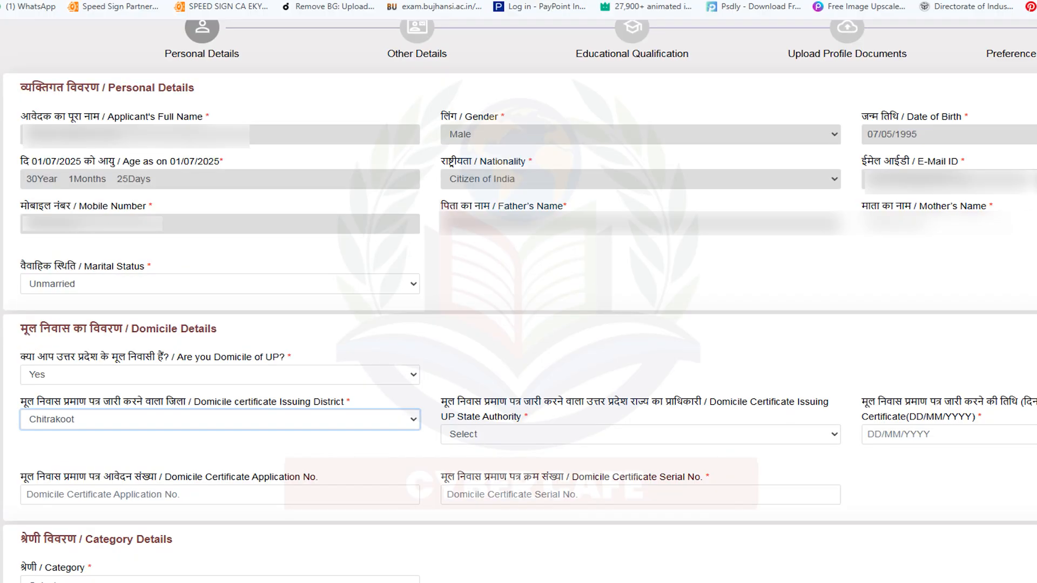
pyautogui.click(640, 435)
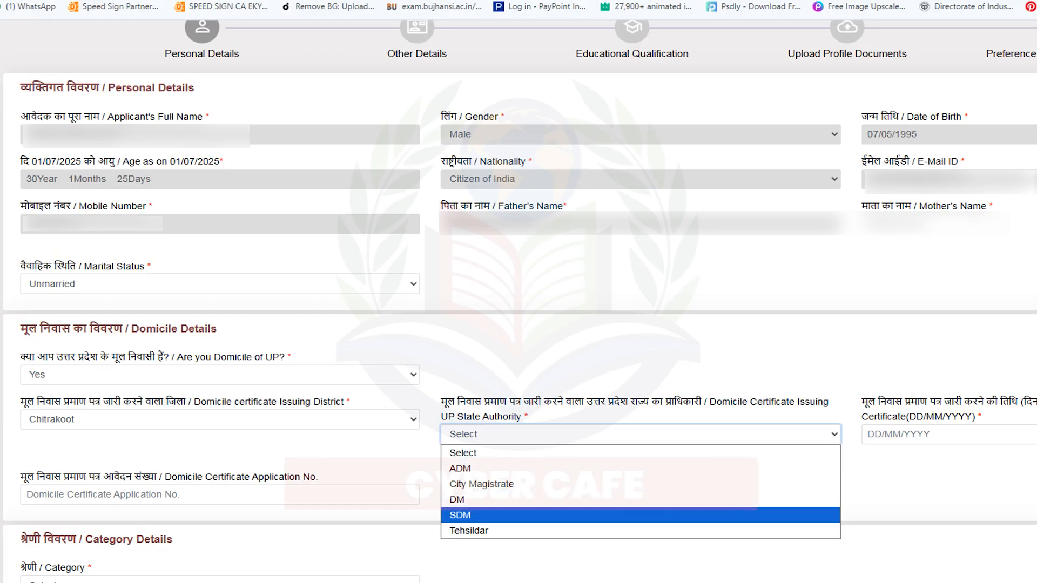
pyautogui.press('Return')
# - Date the domicile certificate 31/08/2025 and enter its application number and serial number
pyautogui.scroll(-1, 518, 302)
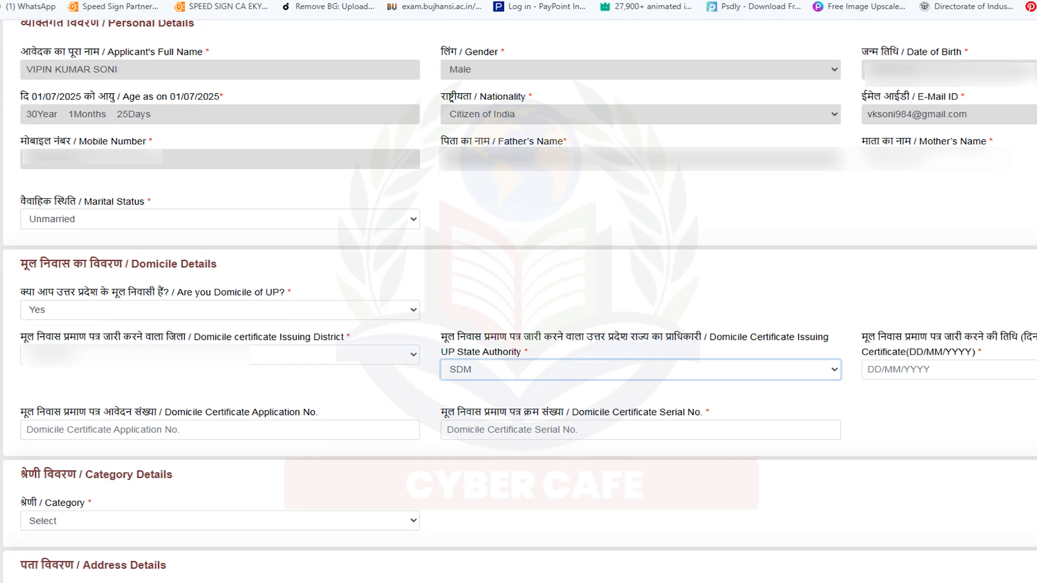
pyautogui.click(949, 370)
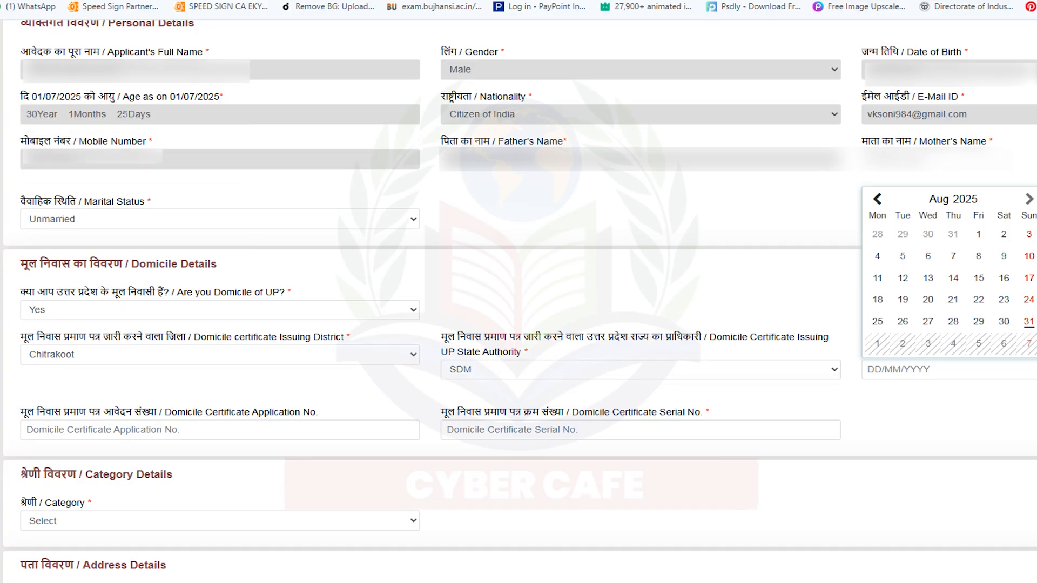
pyautogui.click(1029, 322)
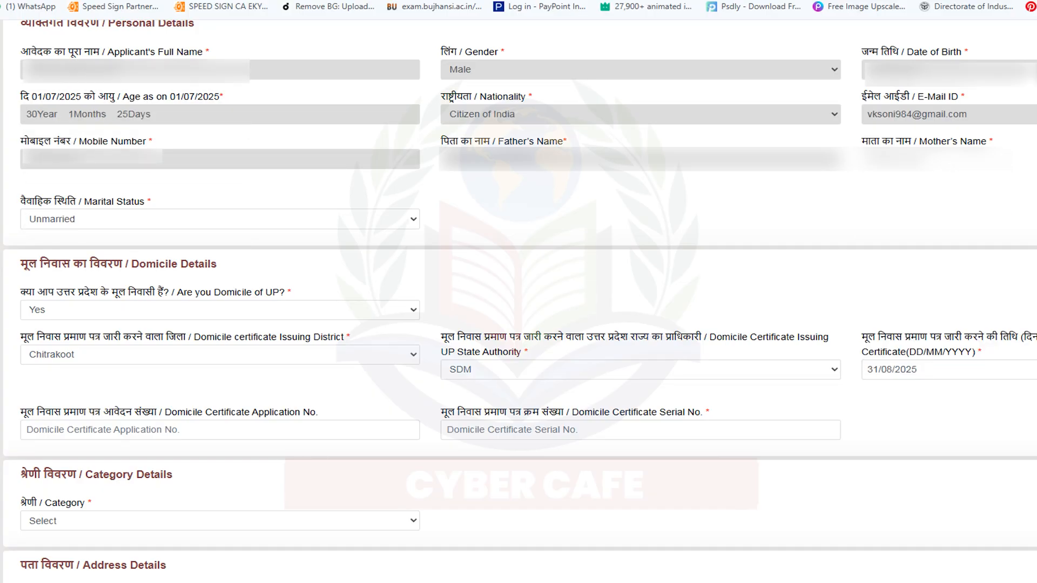
pyautogui.click(220, 430)
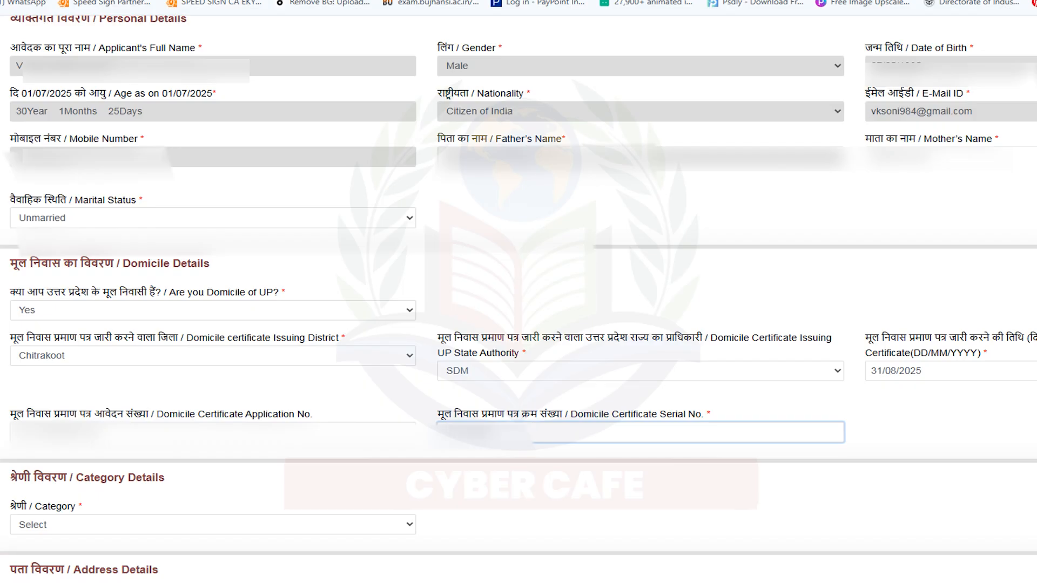
pyautogui.click(508, 502)
# - Set the category to OBC (Other backward Class) - Non Creamy Layer and agree to the reservation eligibility notice
pyautogui.scroll(-3, 508, 502)
pyautogui.click(213, 327)
pyautogui.click(45, 362)
pyautogui.click(212, 327)
pyautogui.click(128, 409)
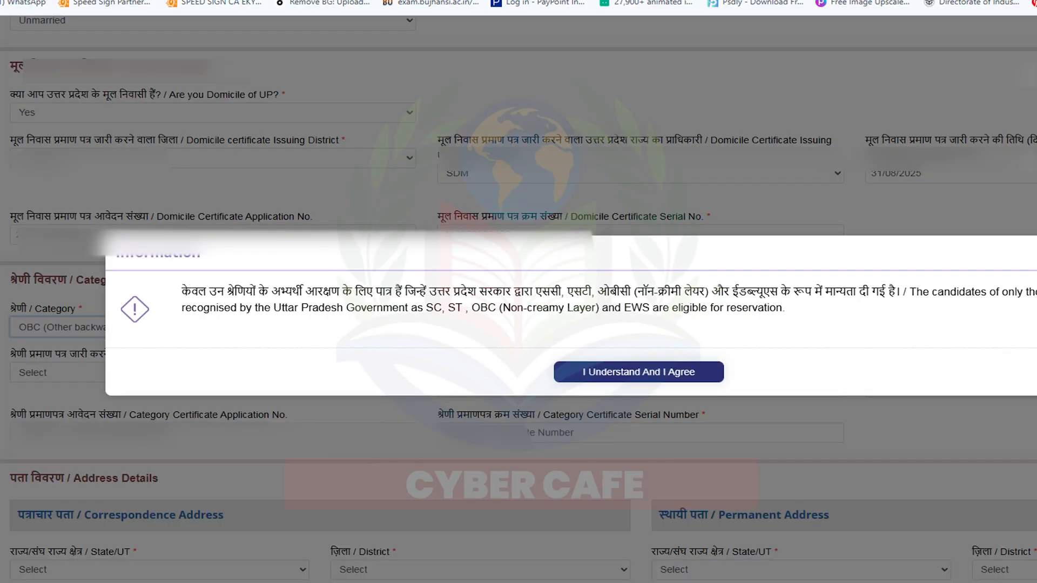
pyautogui.click(639, 372)
# - Set the category certificate's issuing district to Chitrakoot, authority to Tehsildar and issue date to 31/08/2025
pyautogui.click(213, 372)
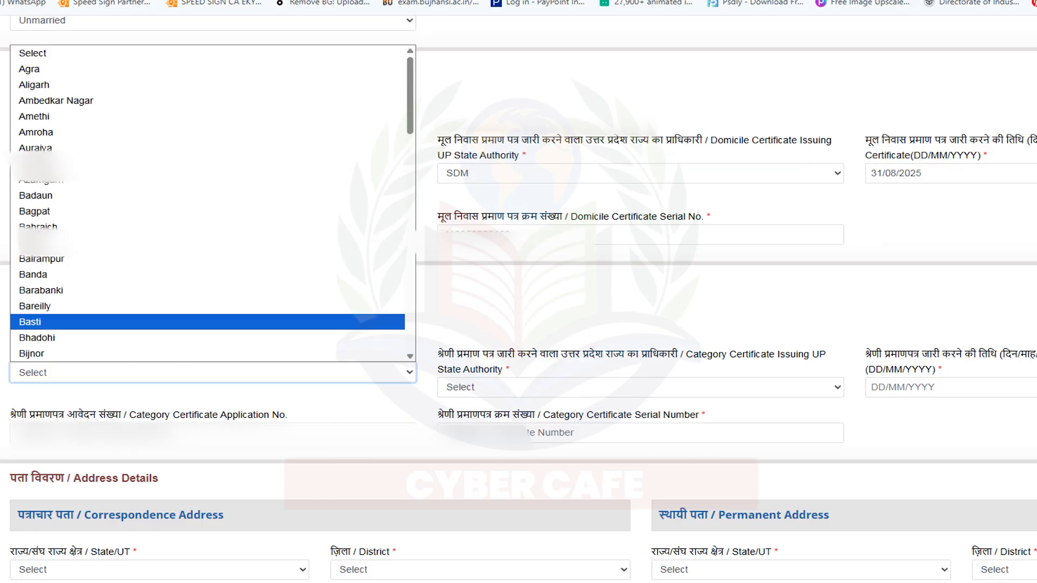
pyautogui.scroll(-4, 213, 243)
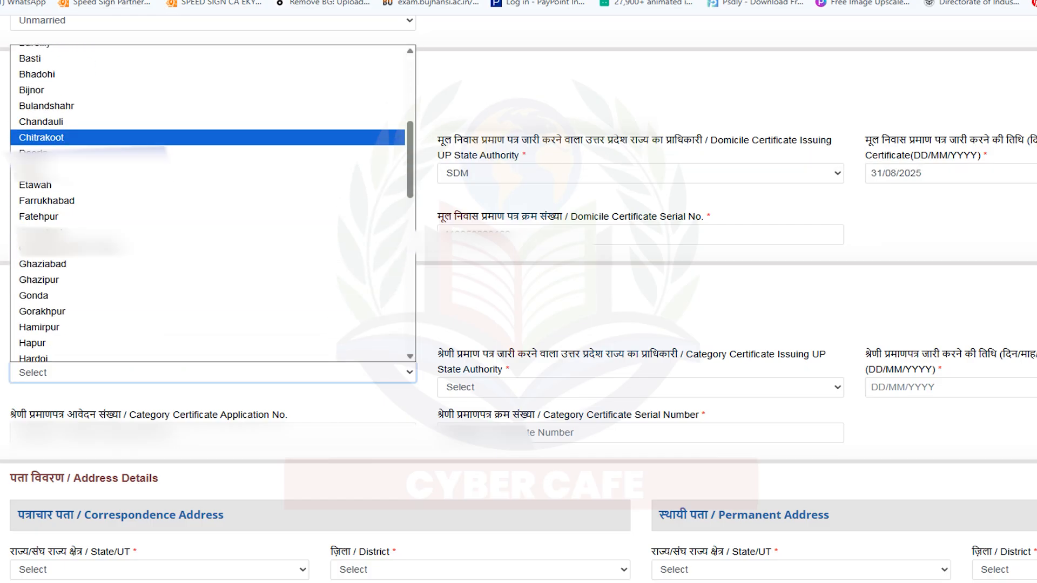
pyautogui.click(42, 137)
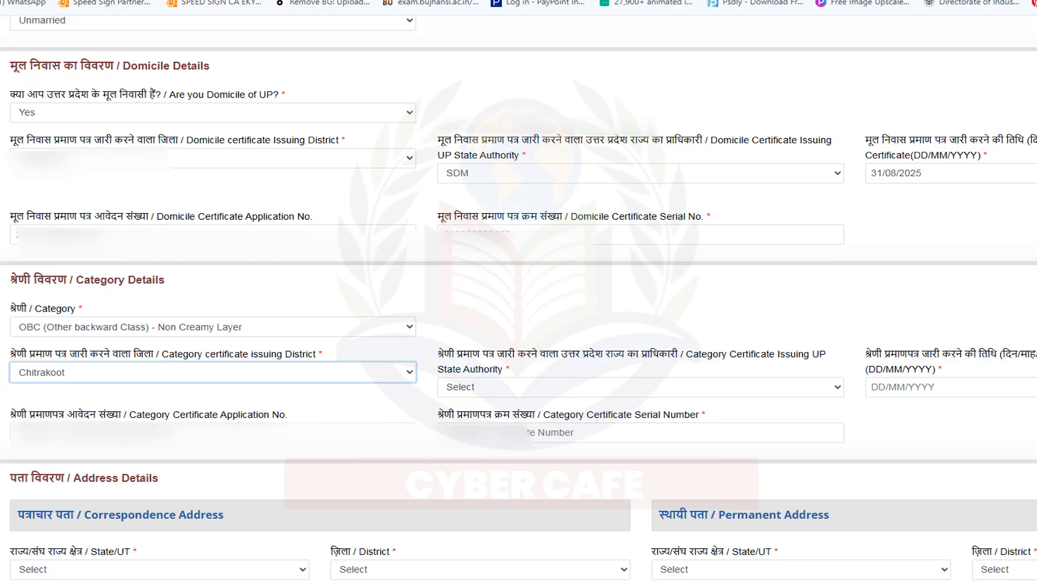
pyautogui.click(641, 388)
pyautogui.click(467, 485)
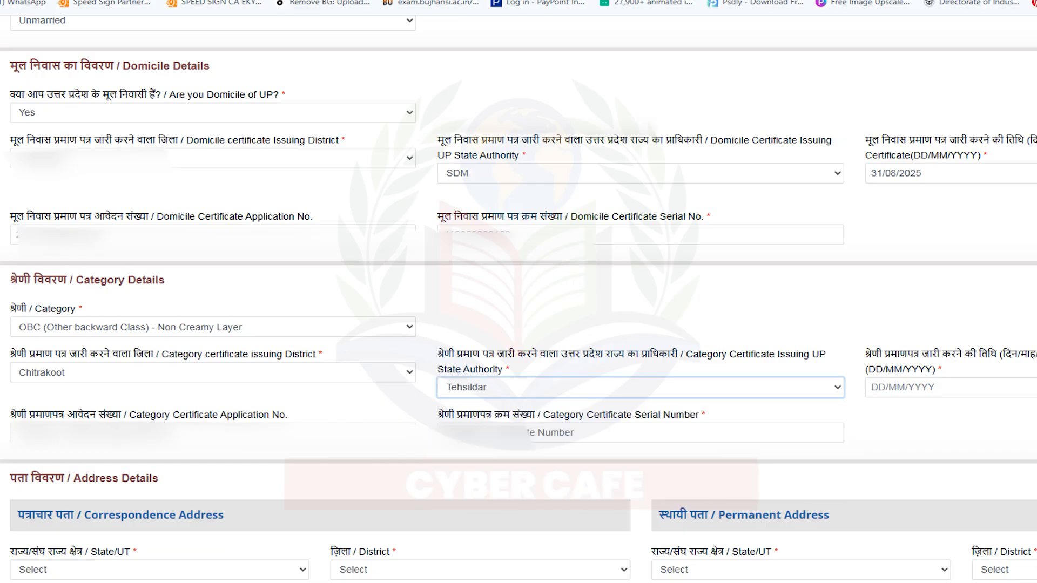
pyautogui.click(951, 387)
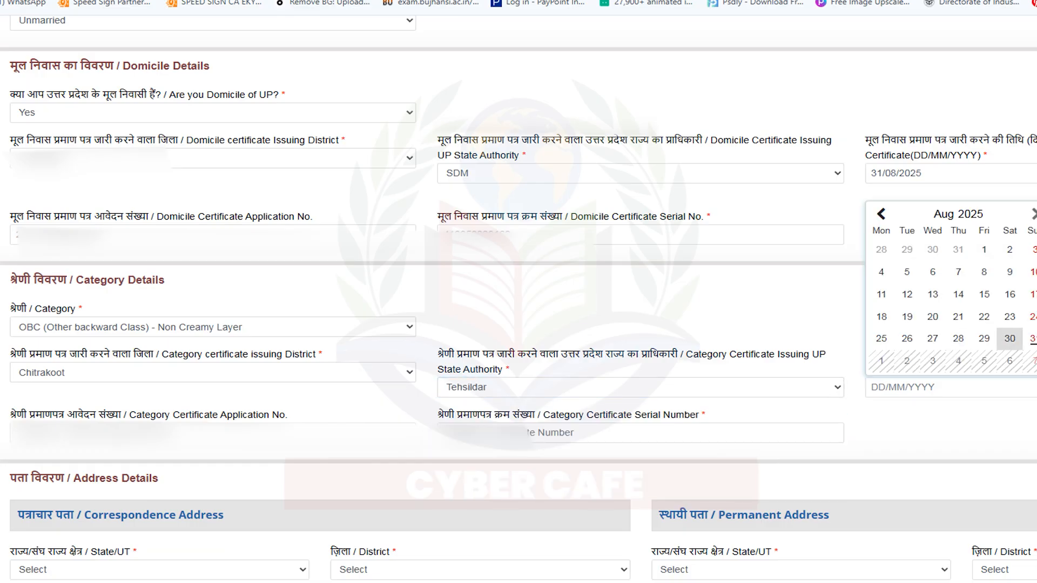
pyautogui.click(1033, 338)
# - Enter the category certificate's application number and serial number
pyautogui.click(213, 433)
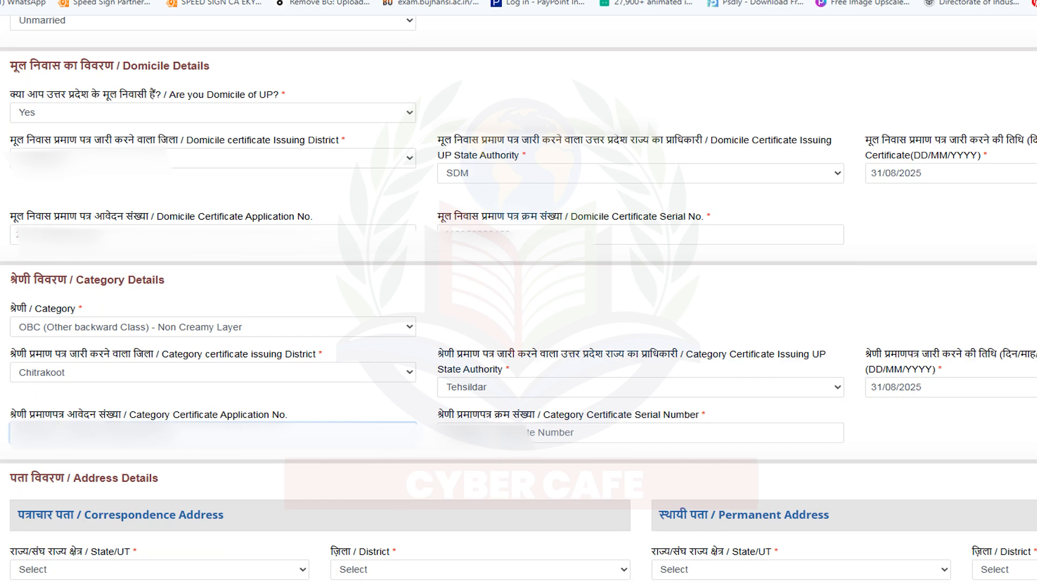
pyautogui.write('2')
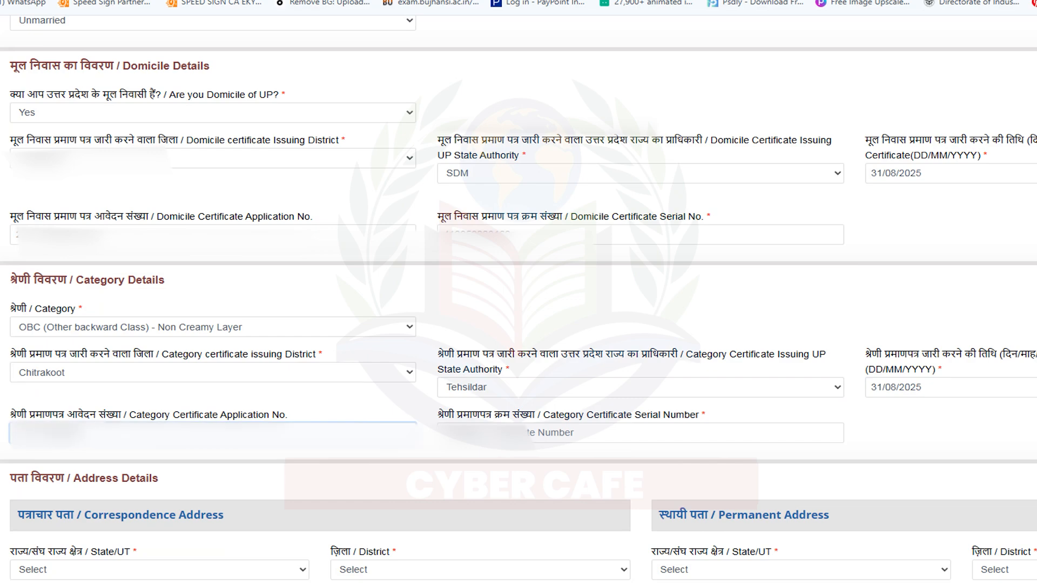
pyautogui.click(641, 433)
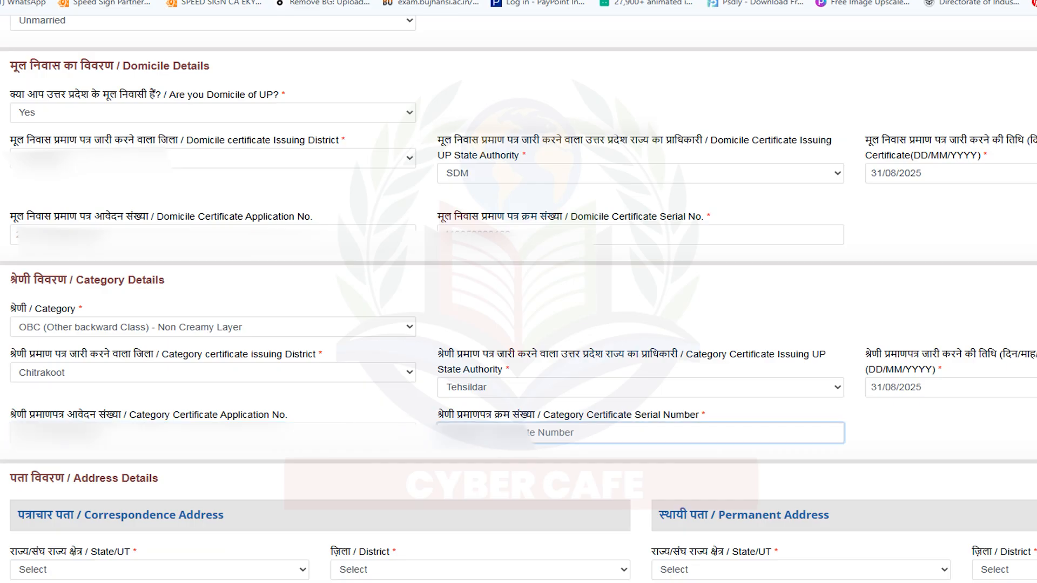
pyautogui.write('4')
pyautogui.click(540, 478)
# - Choose Uttar Pradesh as the correspondence address's state and select the applicant's district
pyautogui.scroll(-3, 540, 479)
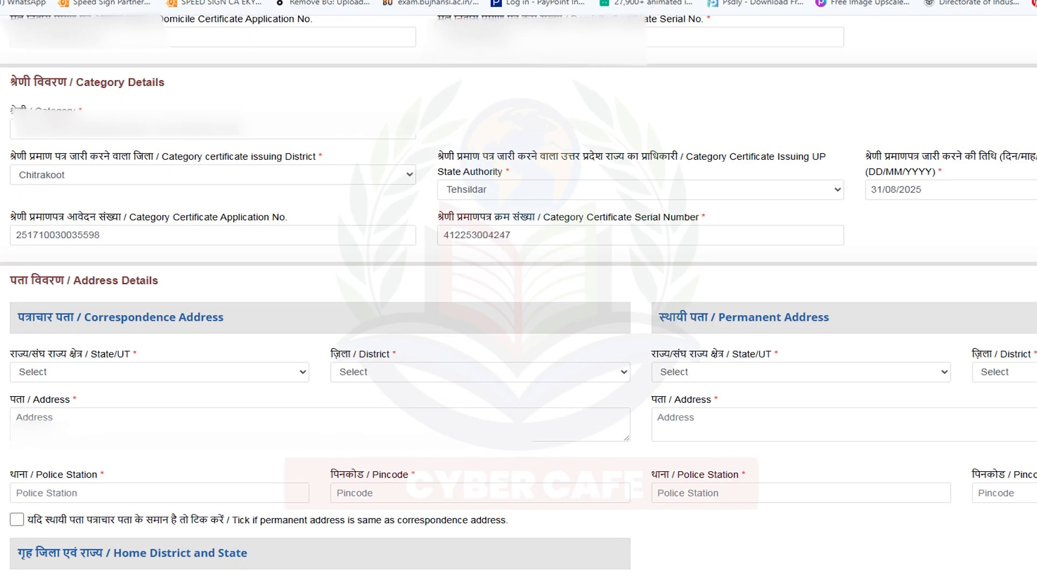
pyautogui.click(108, 372)
pyautogui.scroll(-3, 108, 148)
pyautogui.scroll(-3, 157, 216)
pyautogui.click(108, 322)
pyautogui.scroll(-2, 325, 324)
pyautogui.click(480, 264)
pyautogui.scroll(-5, 378, 461)
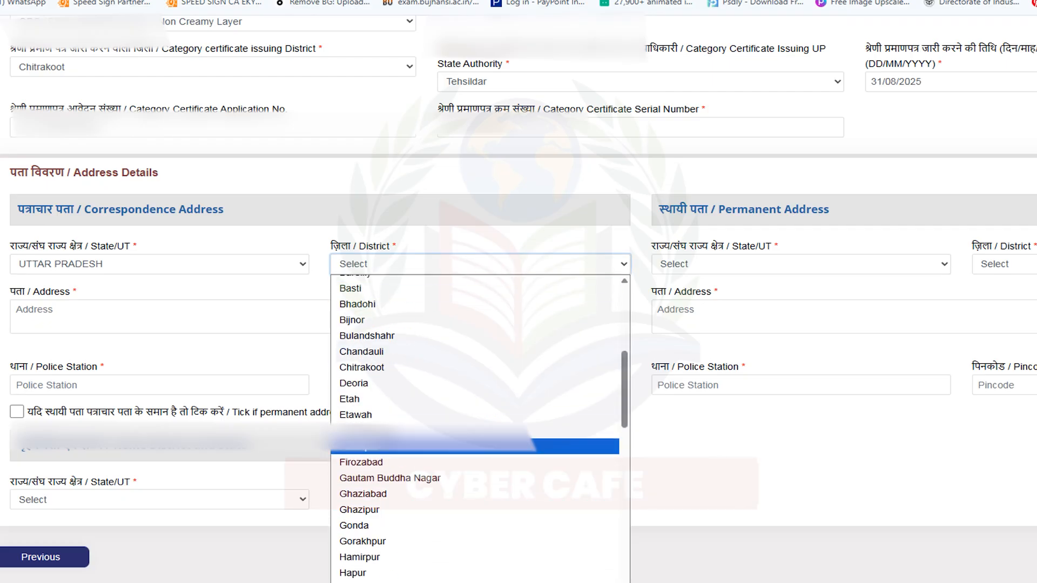
pyautogui.click(359, 366)
# - Fill in the correspondence address, police station and pincode, and mark the permanent address as the same
pyautogui.click(16, 310)
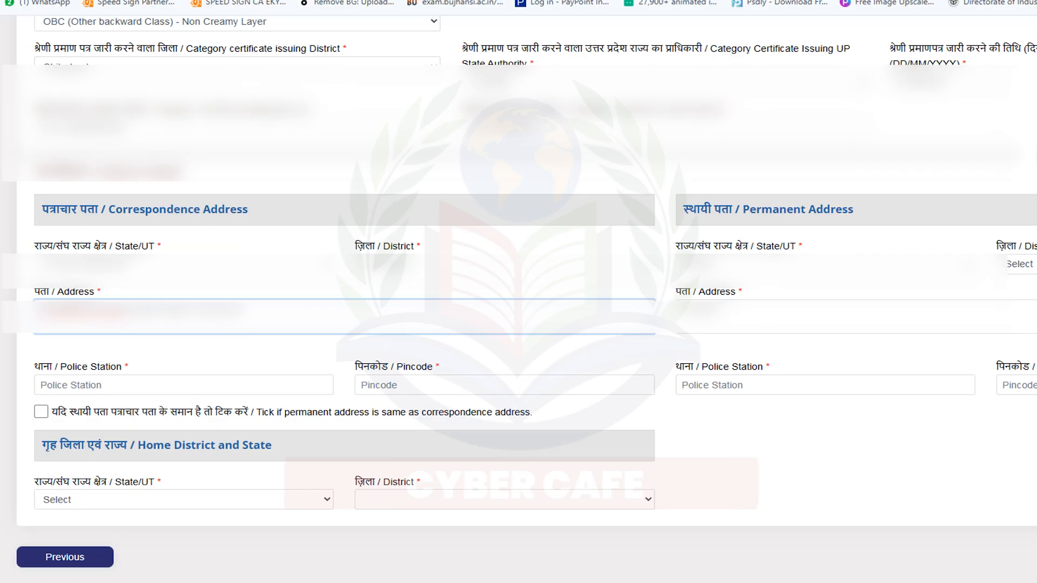
pyautogui.press('Tab')
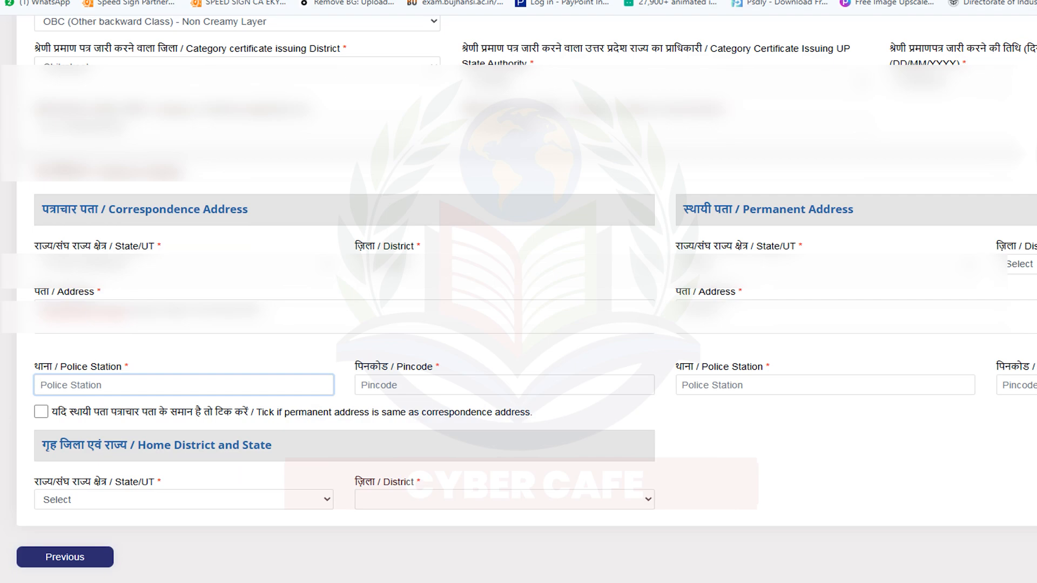
pyautogui.write('mau')
pyautogui.press('Tab')
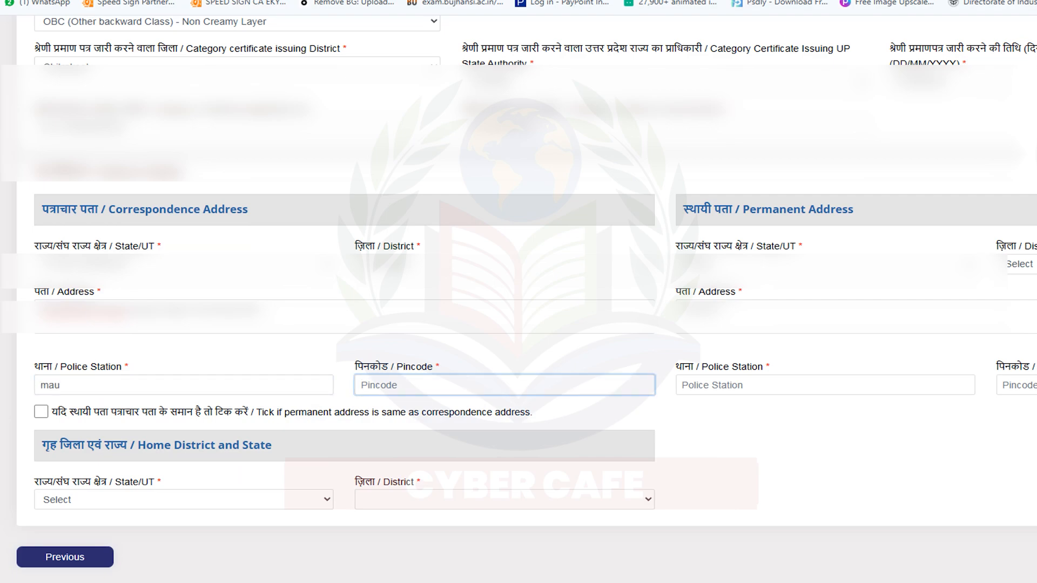
pyautogui.write('210209')
pyautogui.click(40, 412)
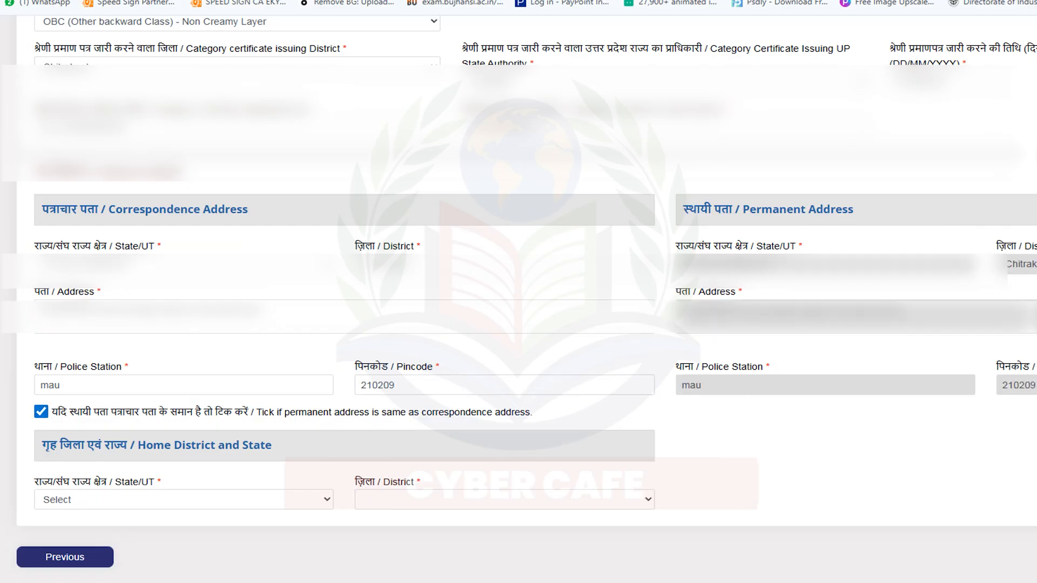
# - Set the home state to Uttar Pradesh, choose the applicant's home district and continue to the Other Details section
pyautogui.click(140, 500)
pyautogui.scroll(-3, 135, 432)
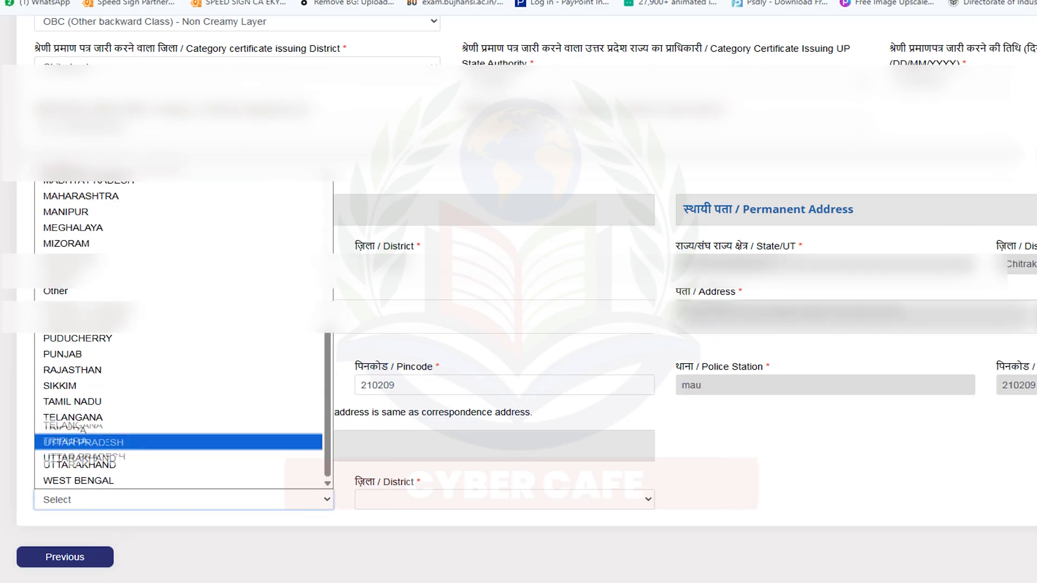
pyautogui.click(93, 454)
pyautogui.click(433, 500)
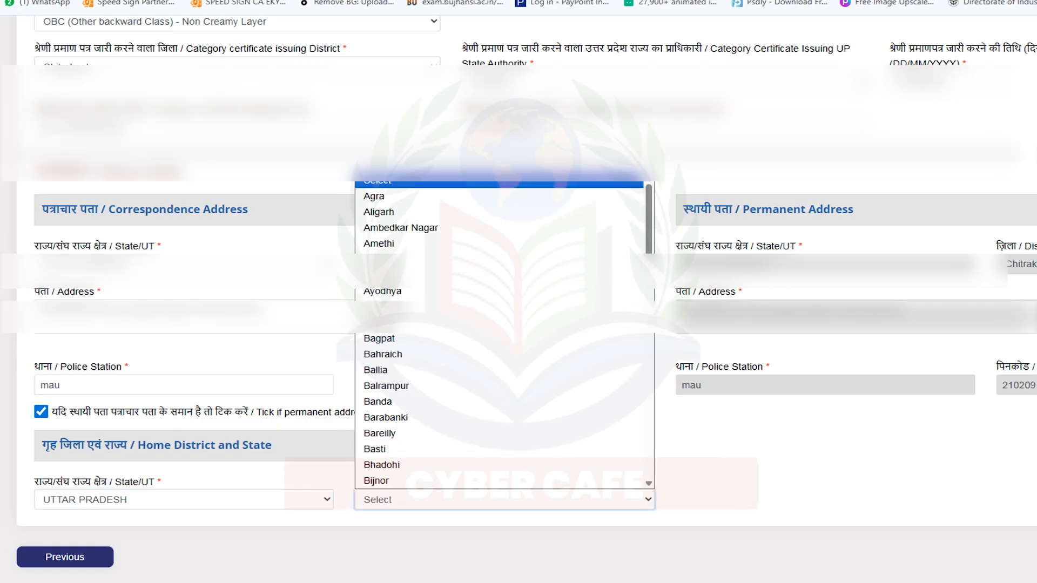
pyautogui.scroll(-3, 427, 430)
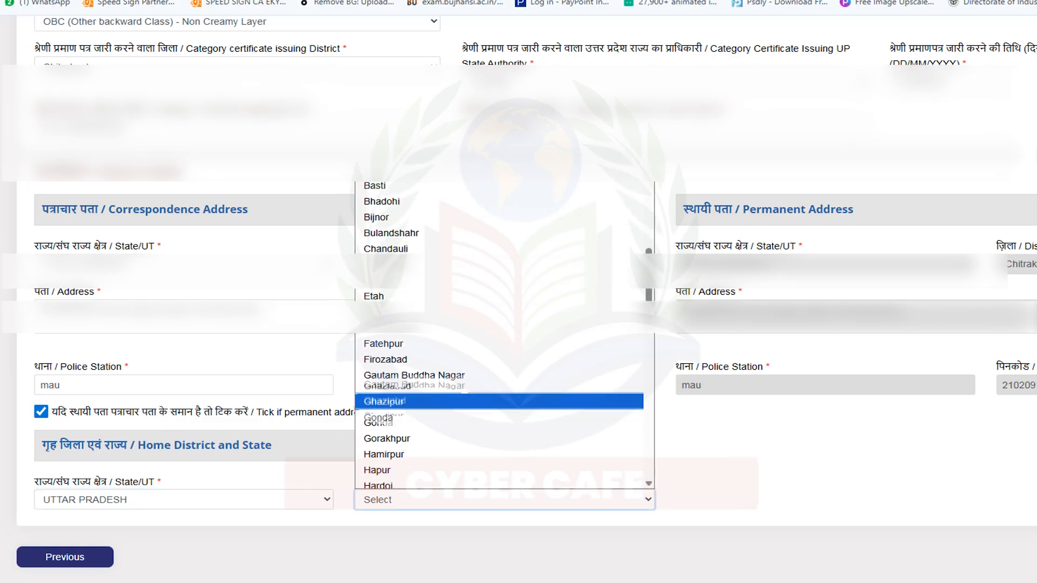
pyautogui.click(408, 265)
pyautogui.click(811, 486)
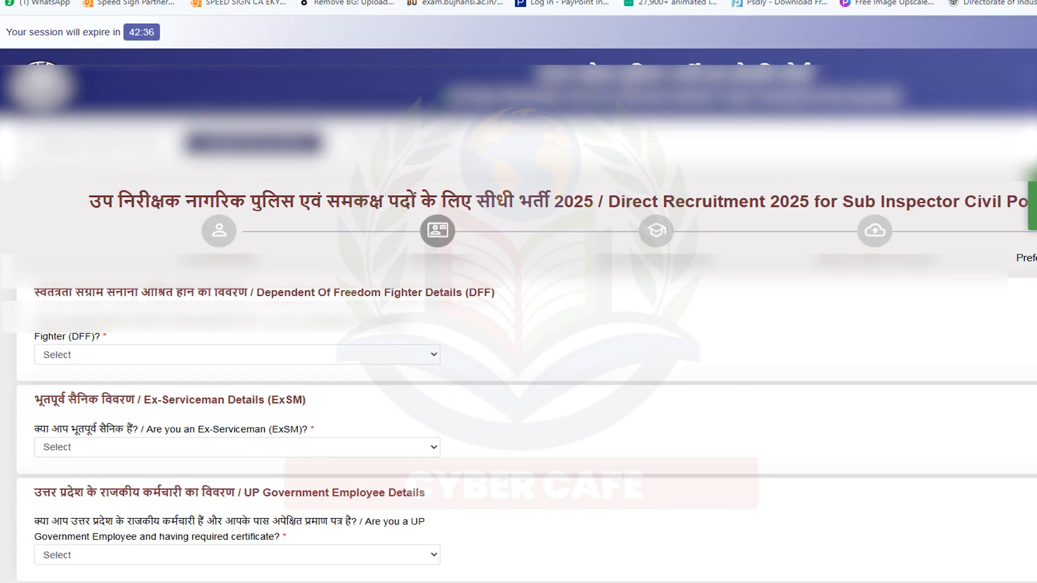
# - Answer No to the freedom fighter dependent, ex-serviceman and UP government employee questions and continue to Educational Qualification
pyautogui.scroll(-1, 519, 302)
pyautogui.scroll(-2, 518, 302)
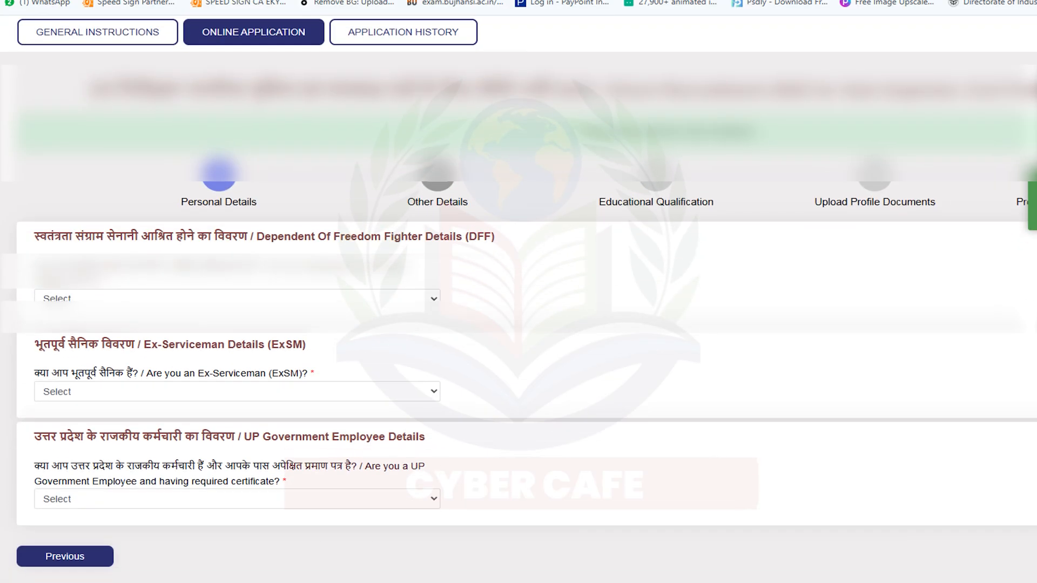
pyautogui.click(237, 300)
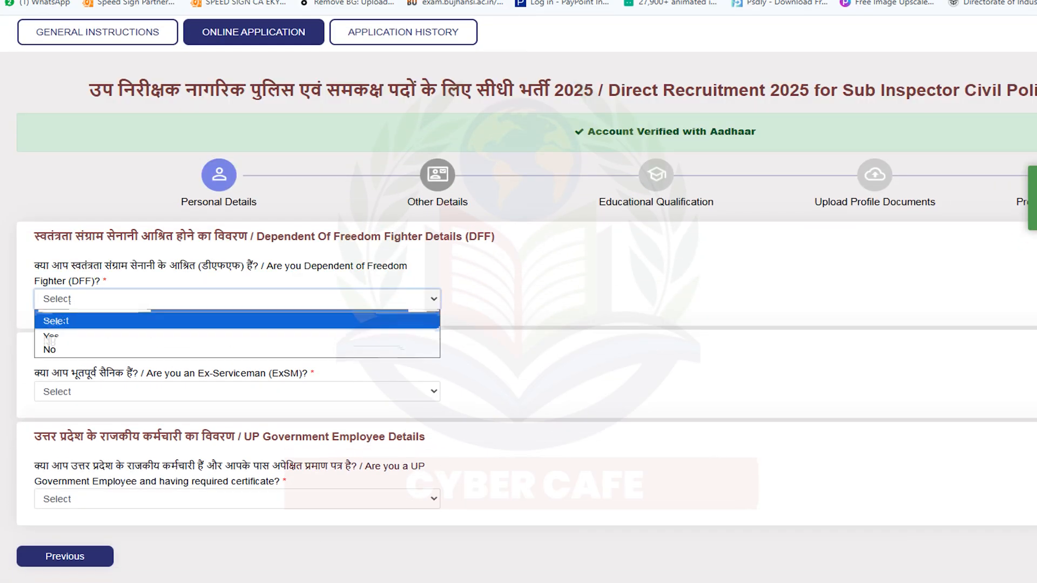
pyautogui.click(237, 349)
pyautogui.click(237, 392)
pyautogui.click(237, 440)
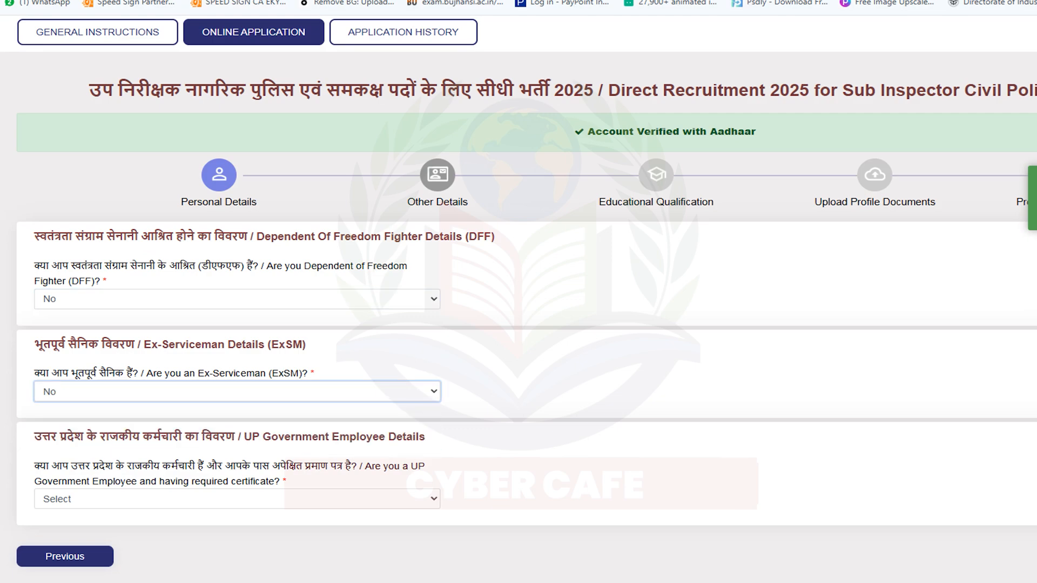
pyautogui.click(86, 499)
pyautogui.click(87, 549)
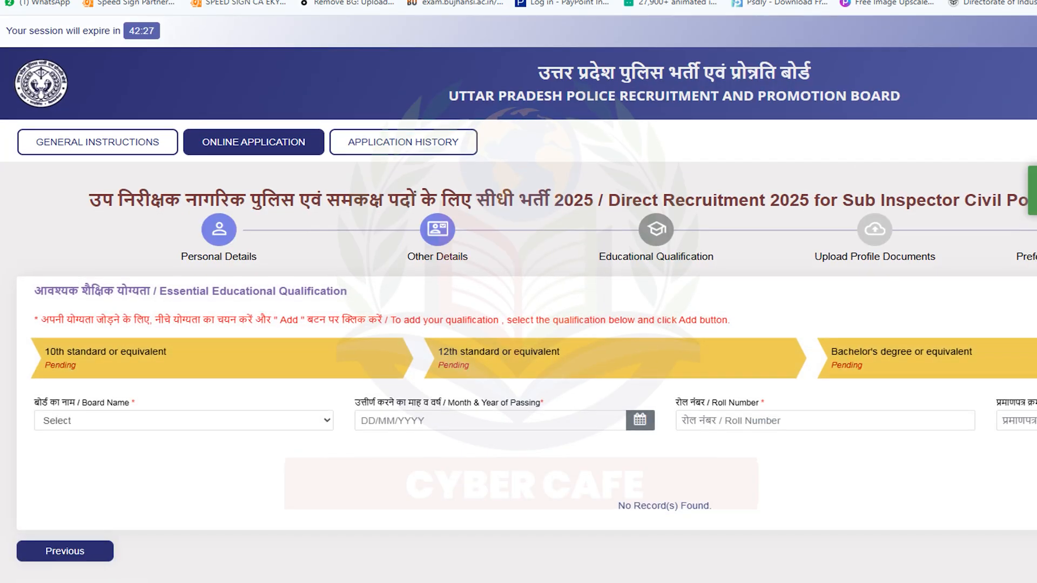
# - Choose the 10th standard board and set its passing date to 8 June 2012, as shown on the high school marksheet
pyautogui.click(184, 421)
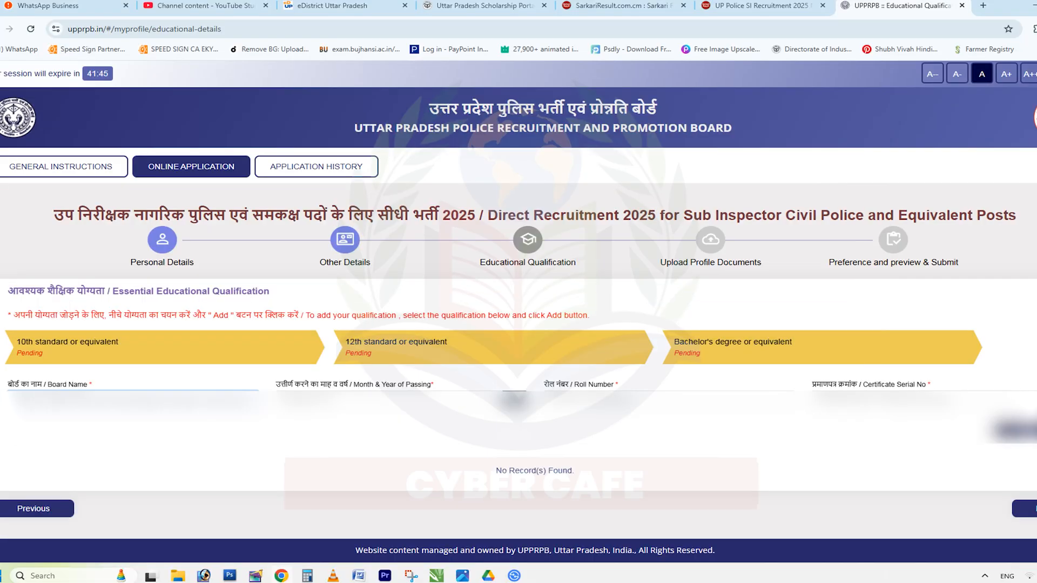
pyautogui.click(514, 400)
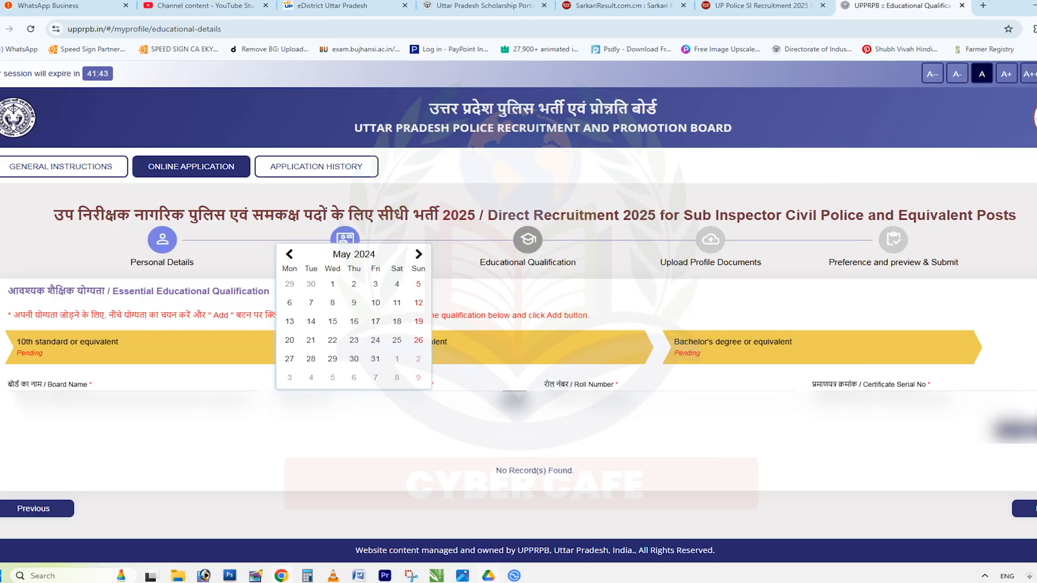
pyautogui.click(463, 576)
pyautogui.scroll(-3, 515, 330)
pyautogui.moveTo(524, 373); pyautogui.dragTo(533, 122)
pyautogui.scroll(4, 536, 289)
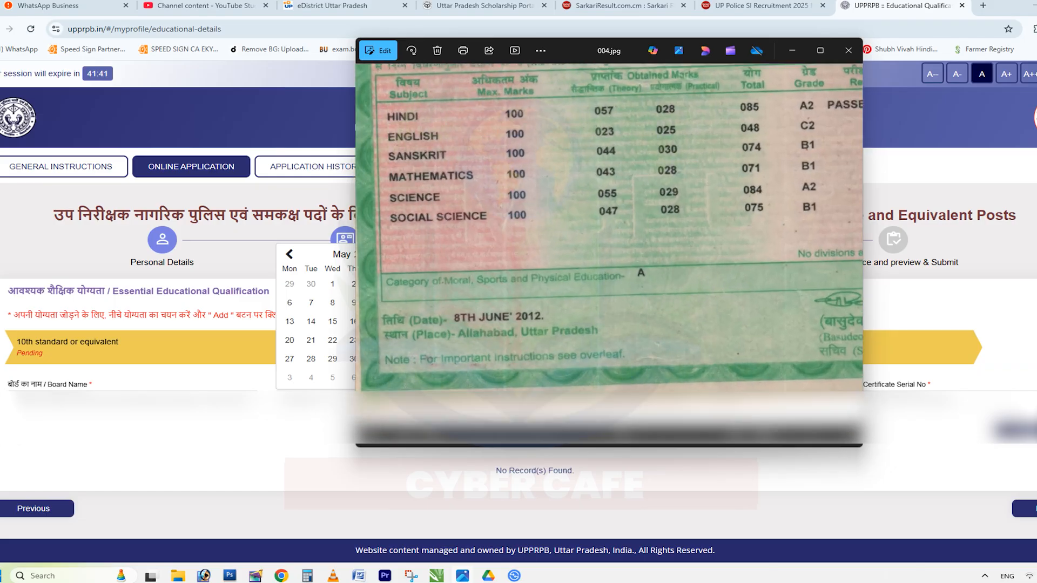
pyautogui.click(519, 478)
pyautogui.click(515, 400)
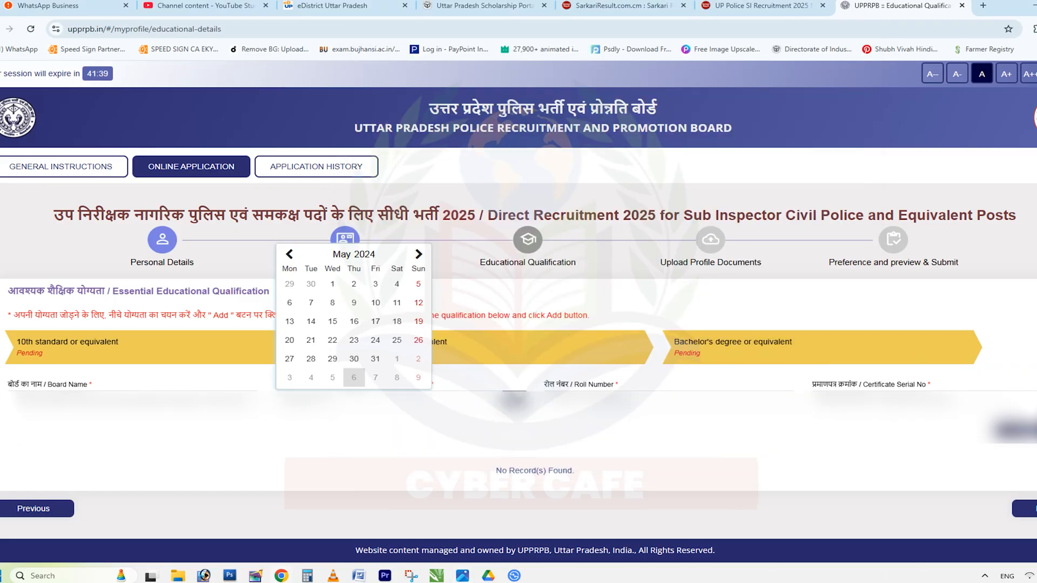
pyautogui.click(364, 255)
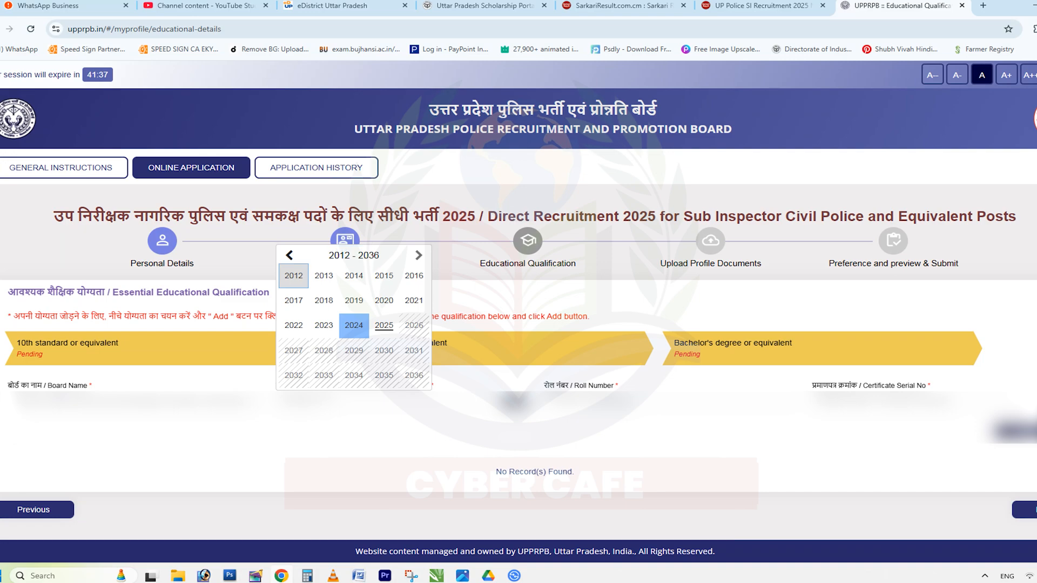
pyautogui.click(294, 275)
pyautogui.click(419, 255)
pyautogui.click(375, 304)
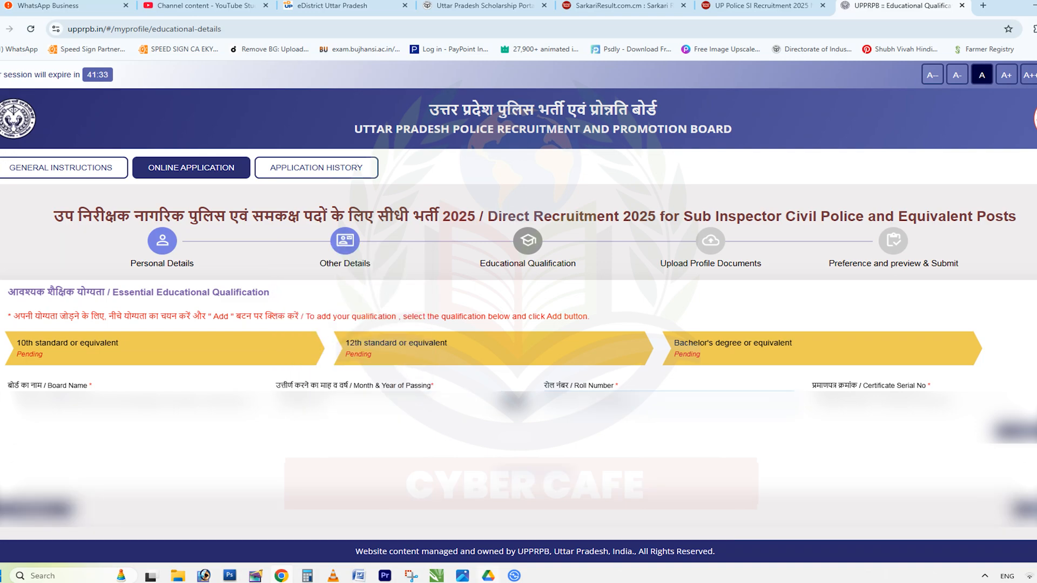
# - Enter the 10th standard roll number and certificate serial number from the high school marksheet
pyautogui.click(462, 576)
pyautogui.scroll(5, 609, 227)
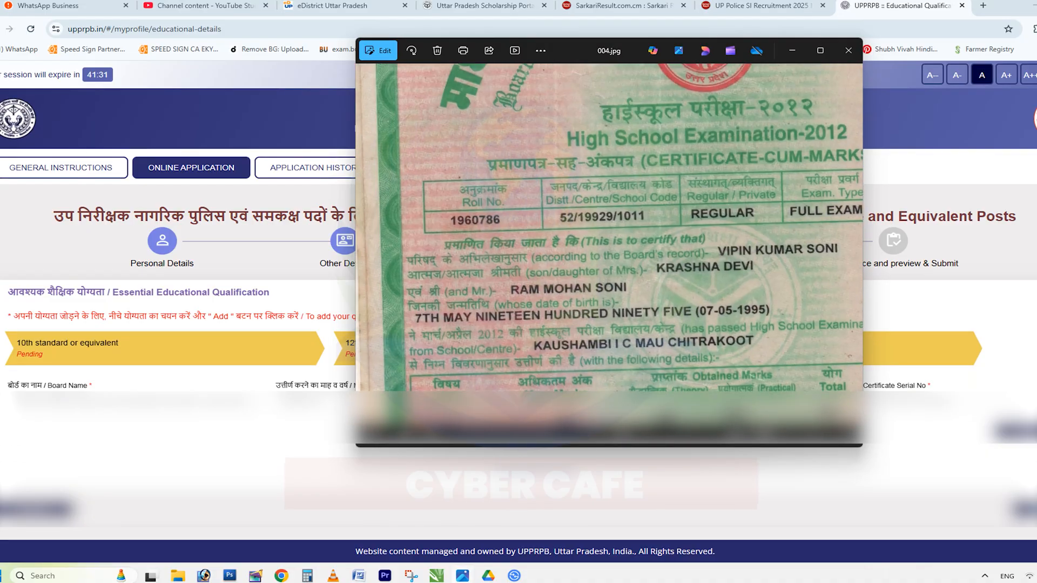
pyautogui.hotkey('alt', 'Tab')
pyautogui.click(669, 403)
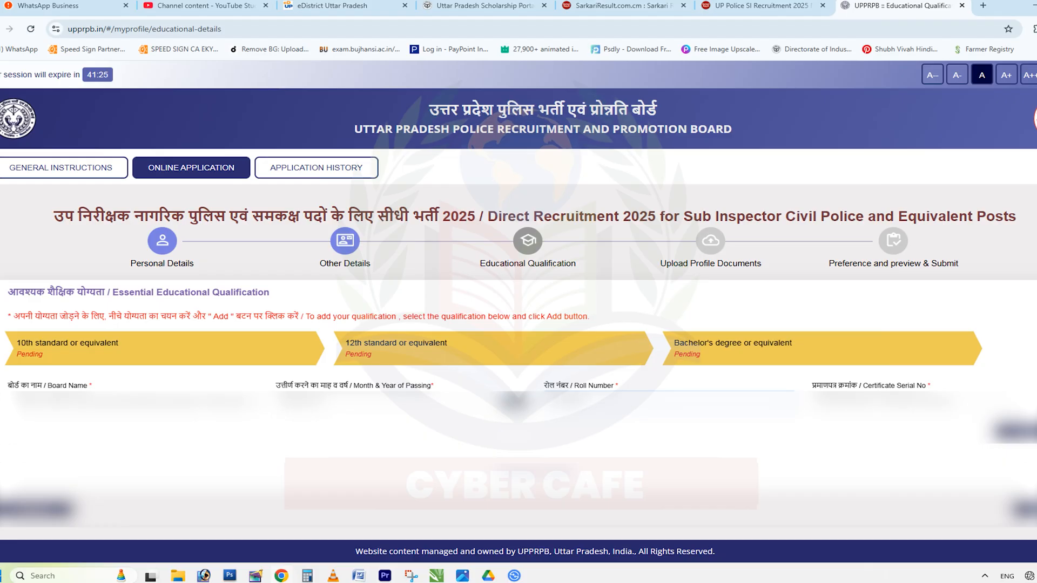
pyautogui.press('Tab')
pyautogui.hotkey('alt', 'Tab')
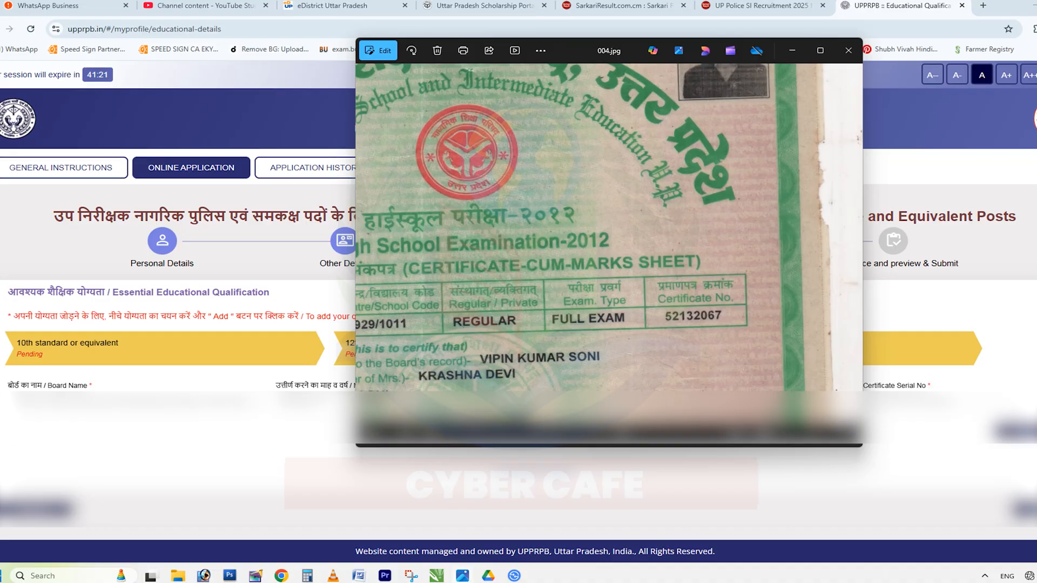
pyautogui.hotkey('alt', 'Tab')
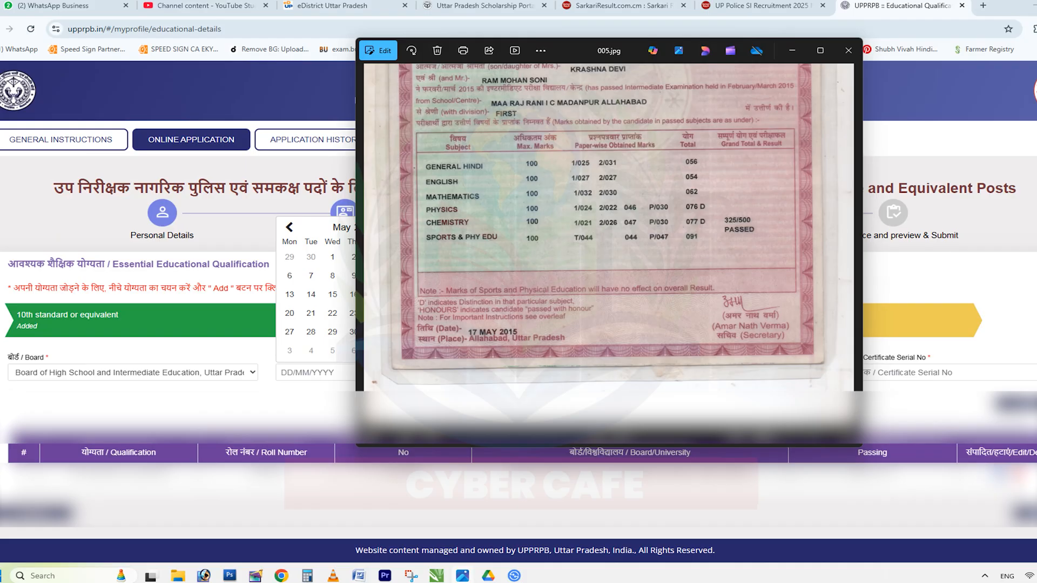
# - Set the 12th standard passing date to 17 May 2015, as shown on the intermediate marksheet
pyautogui.hotkey('alt', 'Tab')
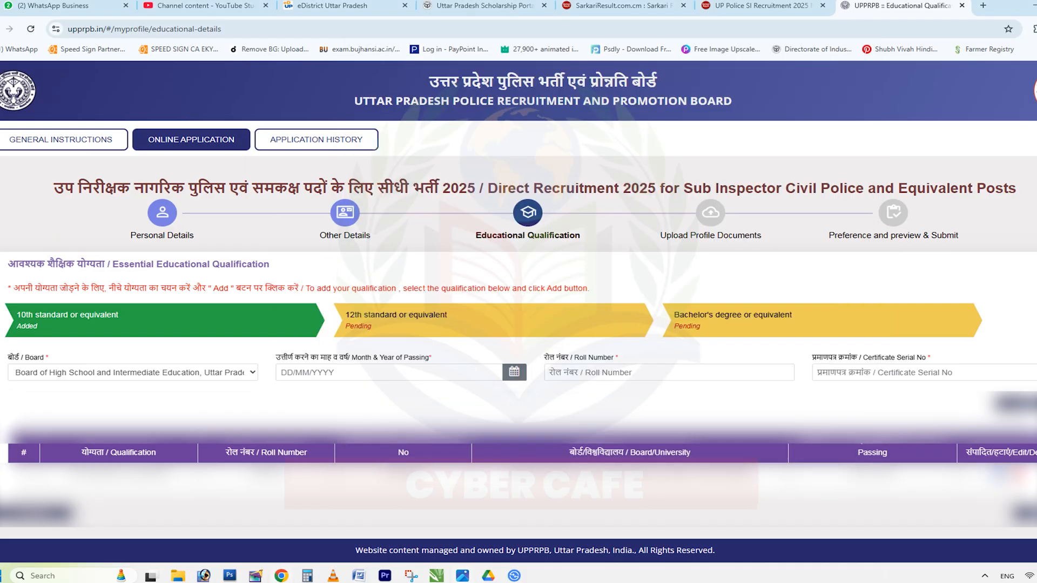
pyautogui.click(357, 373)
pyautogui.click(366, 227)
pyautogui.scroll(1, 384, 274)
pyautogui.click(384, 276)
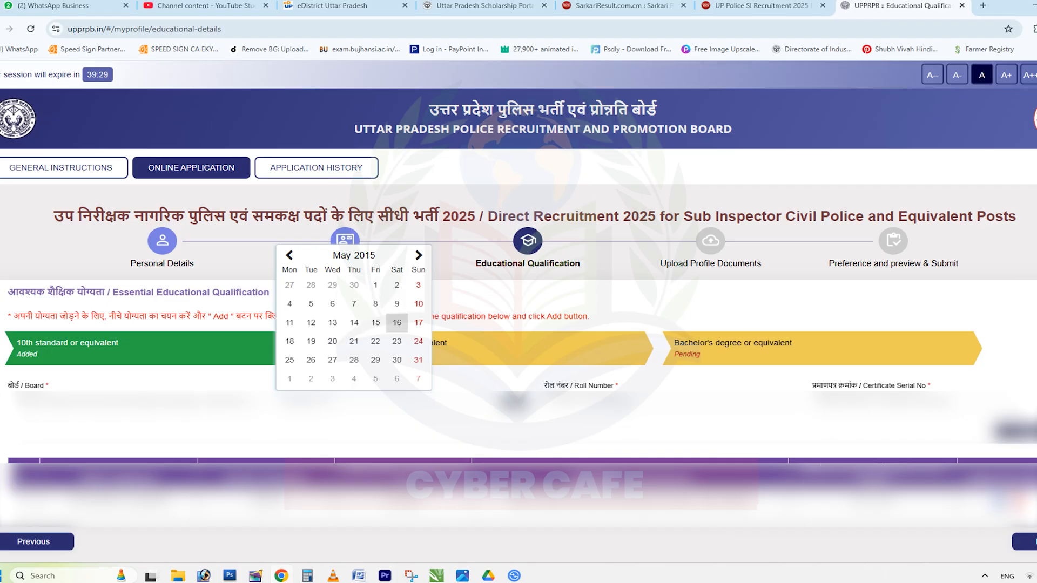
pyautogui.click(418, 323)
# - Enter the 12th standard roll number and certificate serial number from the intermediate marksheet
pyautogui.click(437, 576)
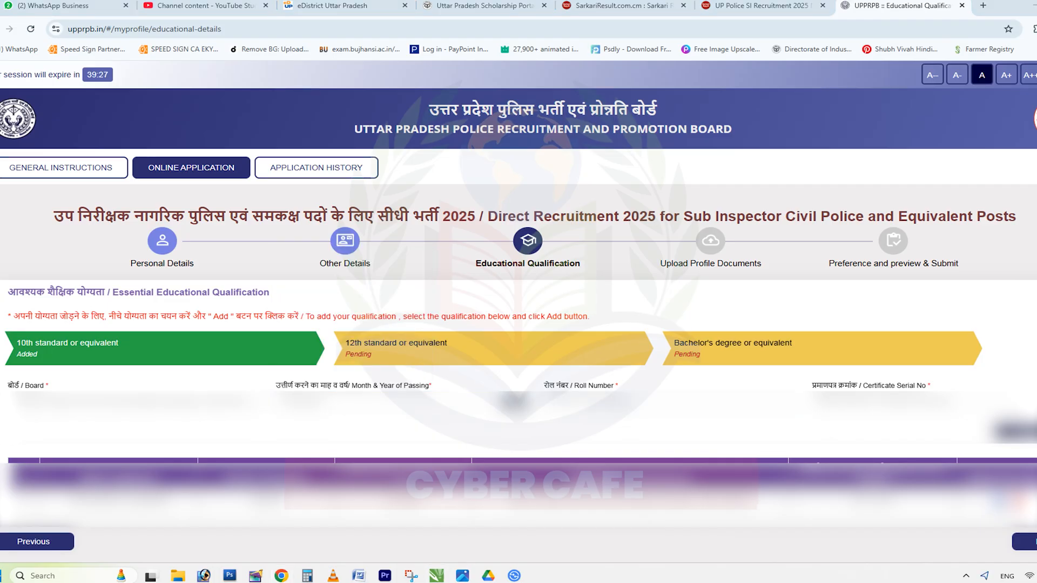
pyautogui.click(463, 576)
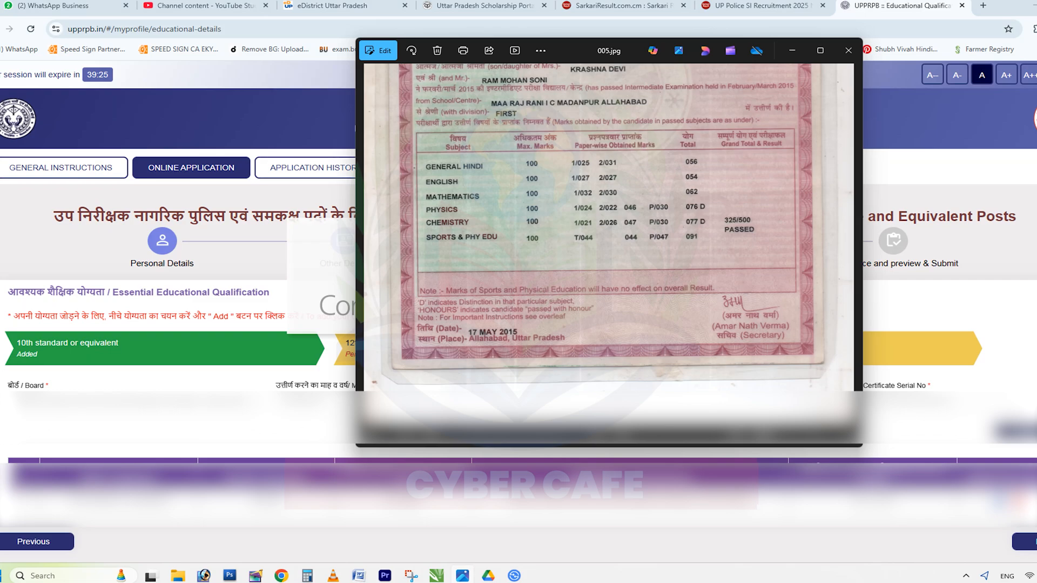
pyautogui.scroll(2, 609, 248)
pyautogui.click(281, 575)
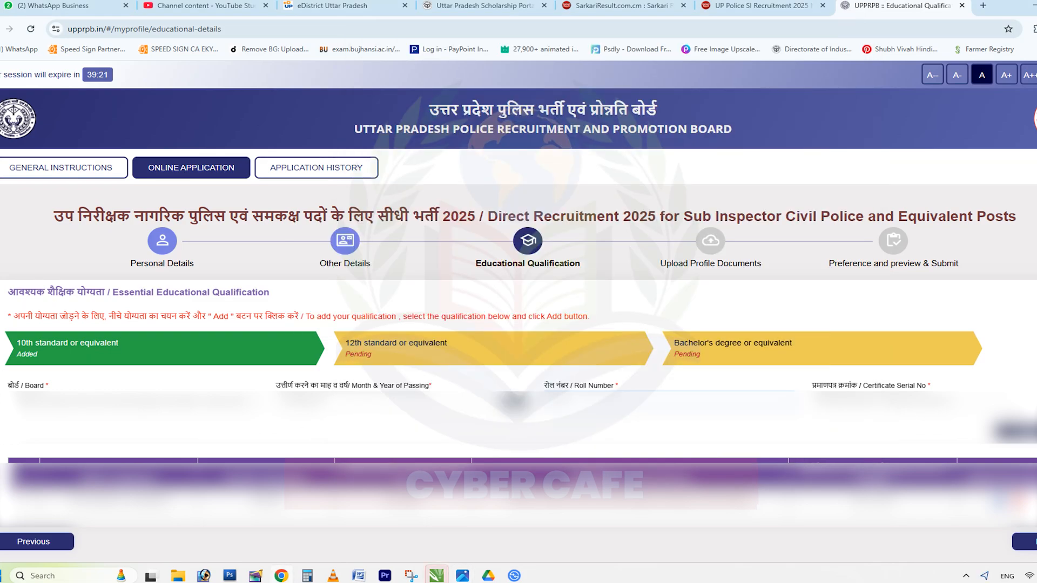
pyautogui.click(463, 576)
pyautogui.click(463, 576)
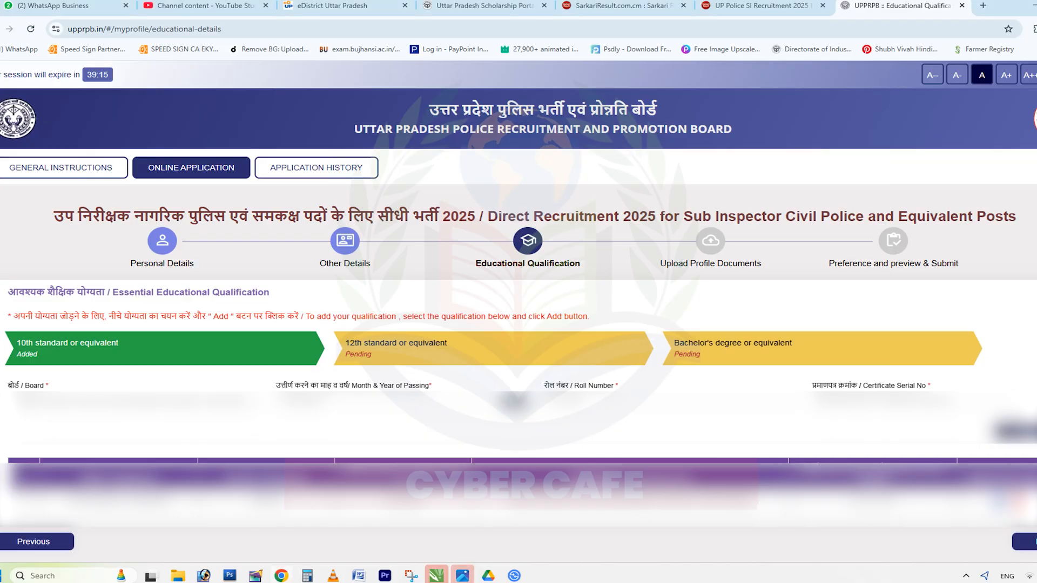
pyautogui.click(463, 576)
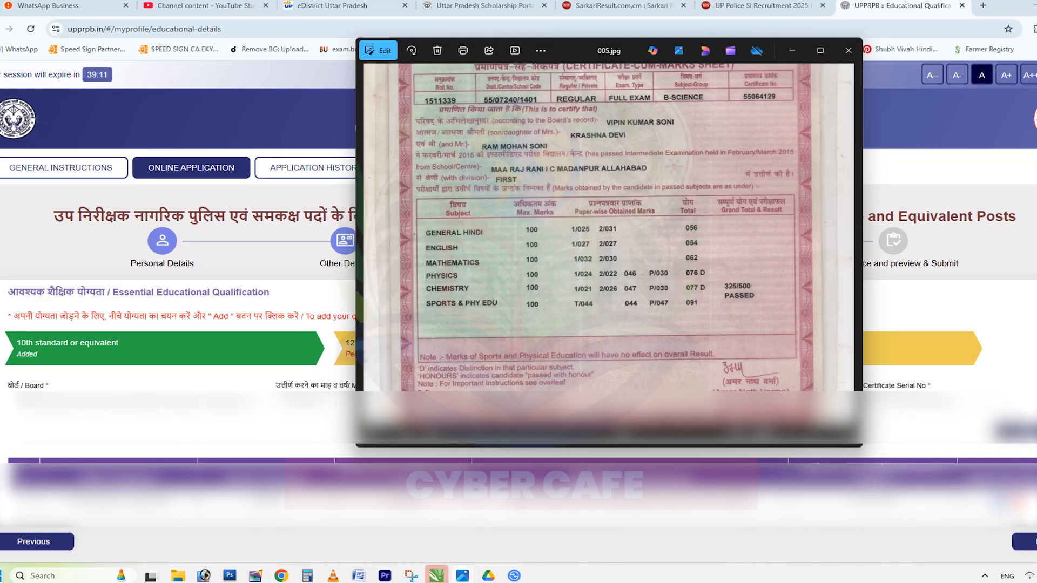
pyautogui.click(920, 402)
pyautogui.hotkey('ctrl', 'v')
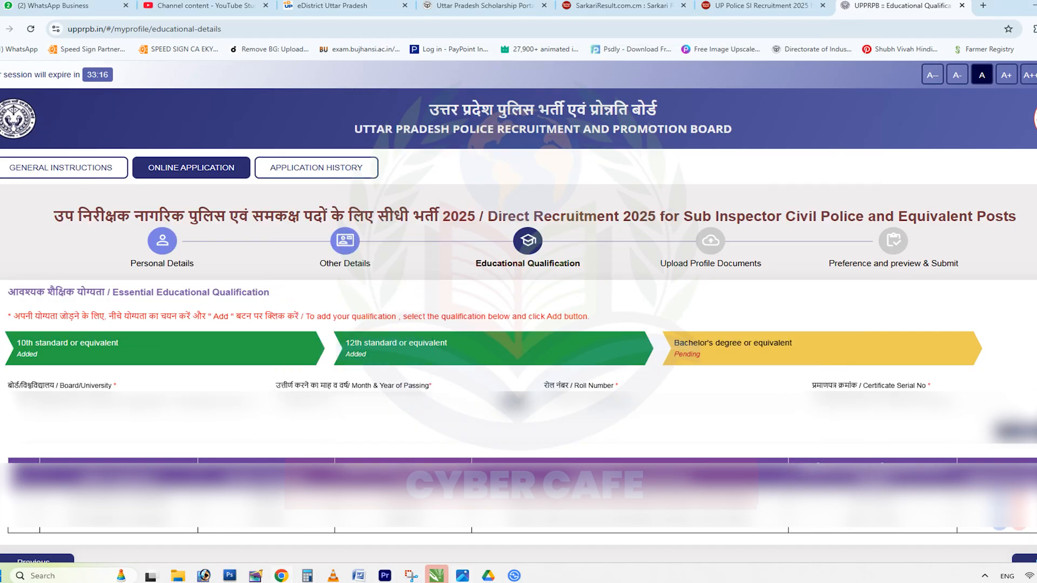
# - Set the bachelor's degree passing date to 24 October 2018
pyautogui.click(515, 402)
pyautogui.click(364, 255)
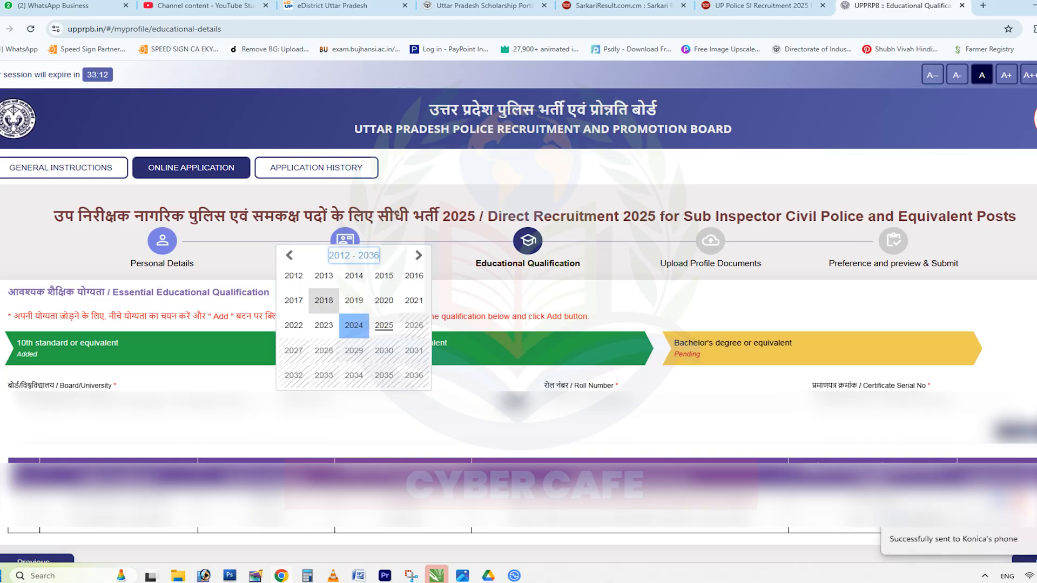
pyautogui.click(324, 301)
pyautogui.click(342, 255)
pyautogui.click(309, 372)
pyautogui.click(354, 340)
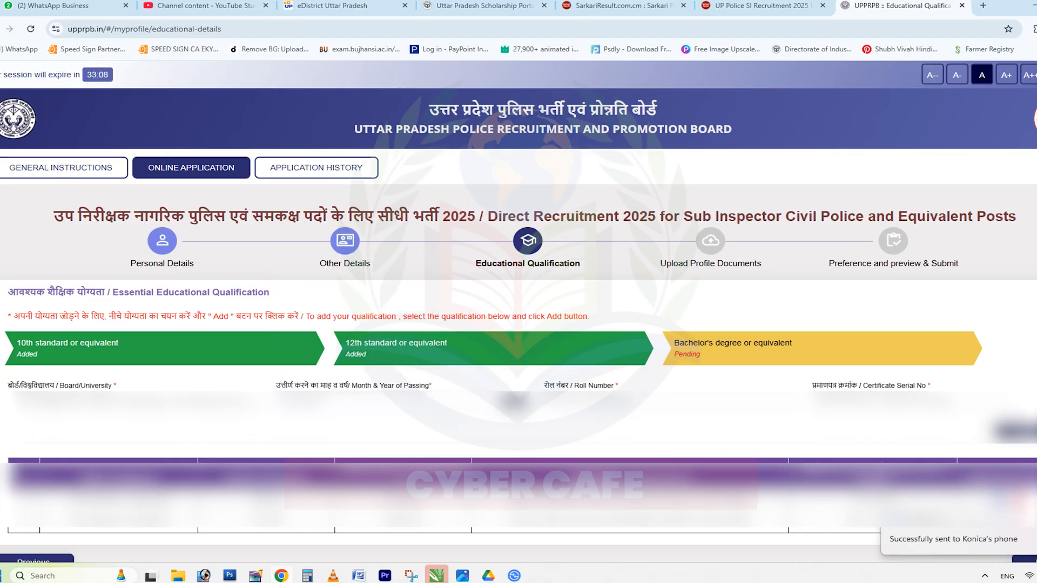
# - Enter the bachelor's degree roll number and certificate serial number from the Bachelor of Arts marksheet and add the qualification
pyautogui.click(462, 576)
pyautogui.scroll(4, 609, 248)
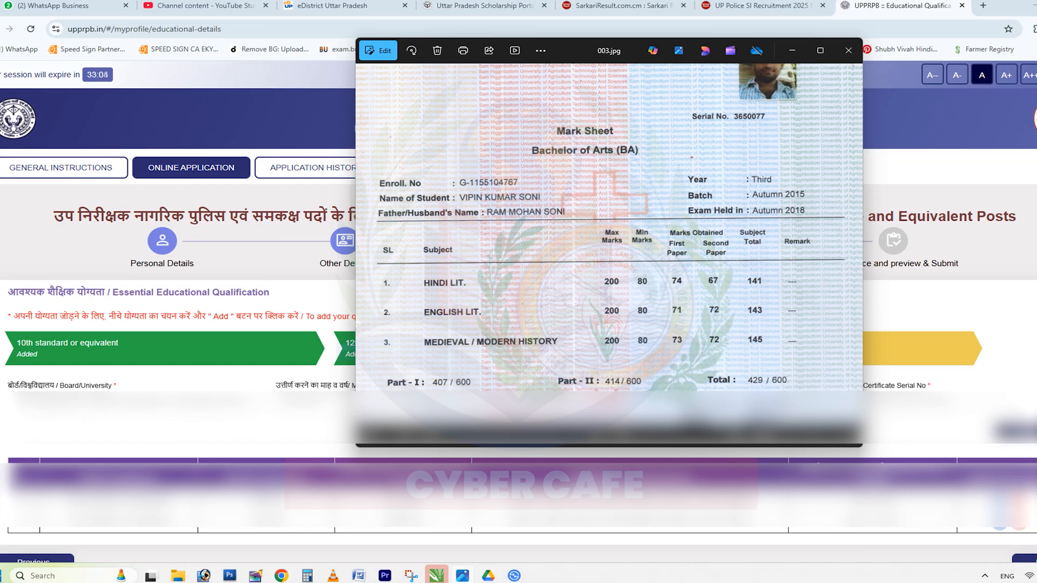
pyautogui.scroll(2, 608, 248)
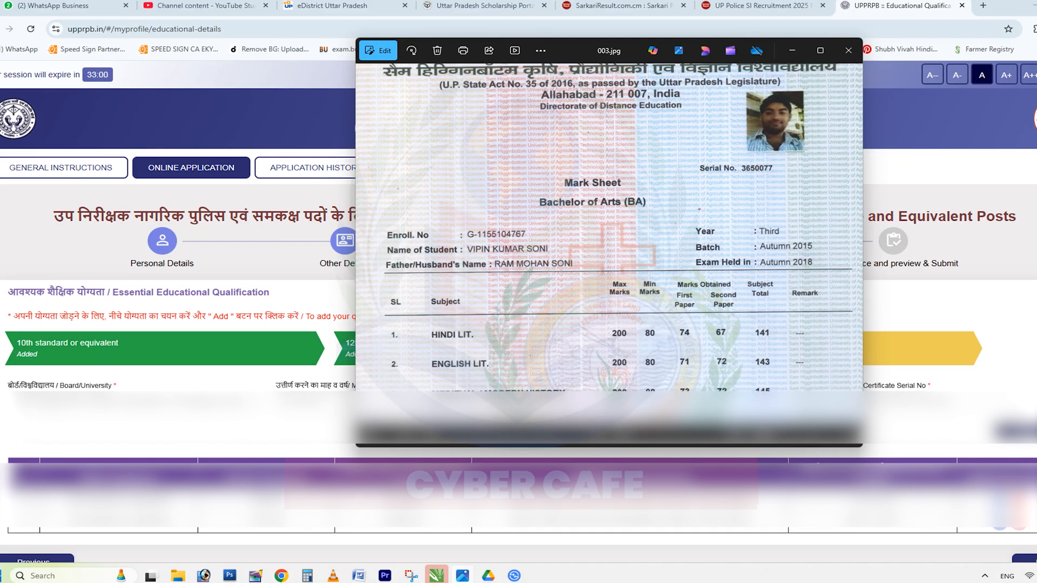
pyautogui.scroll(-3, 609, 248)
pyautogui.scroll(2, 609, 249)
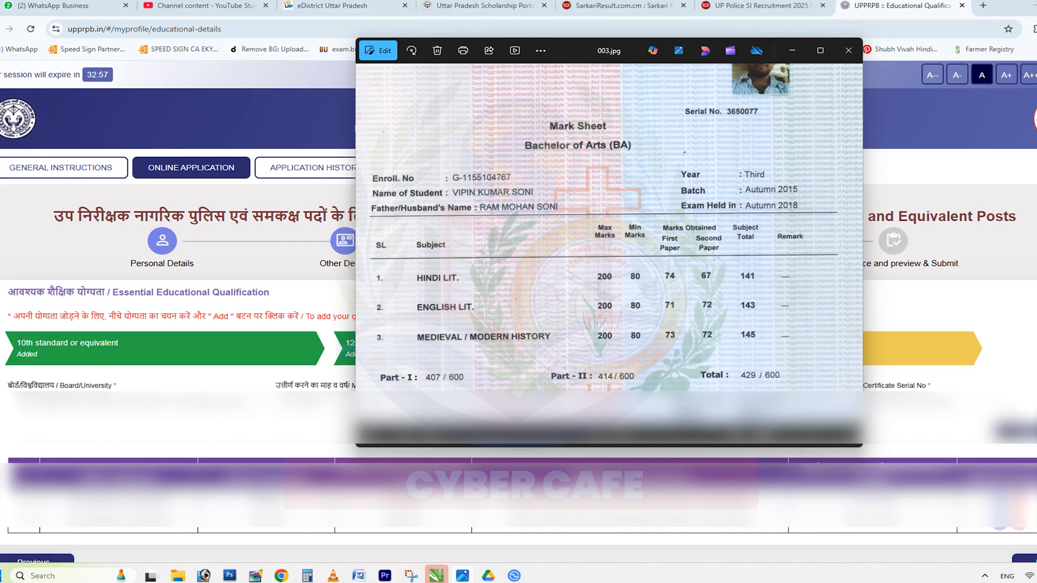
pyautogui.scroll(-2, 609, 248)
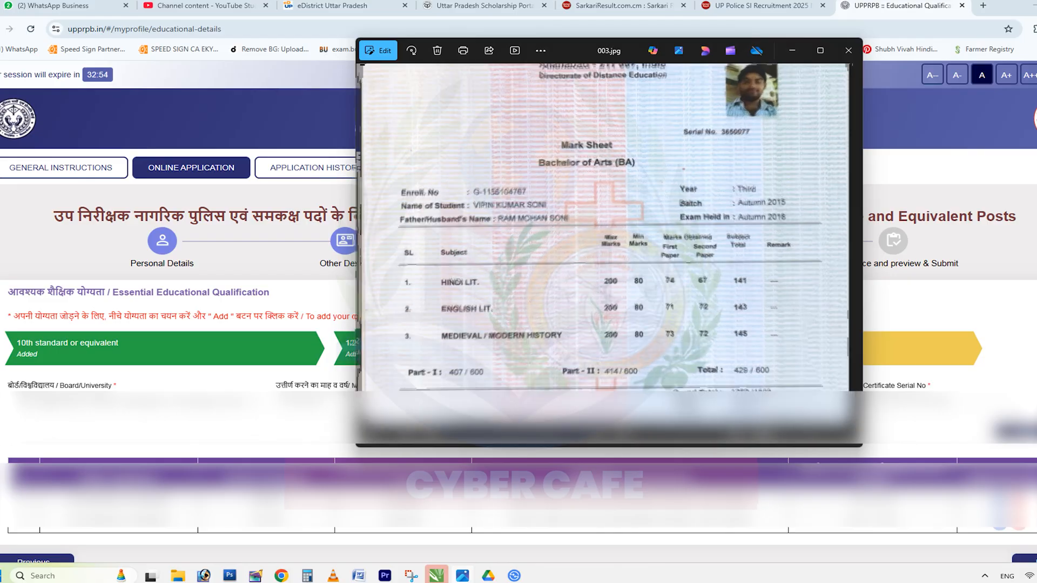
pyautogui.hotkey('alt', 'Tab')
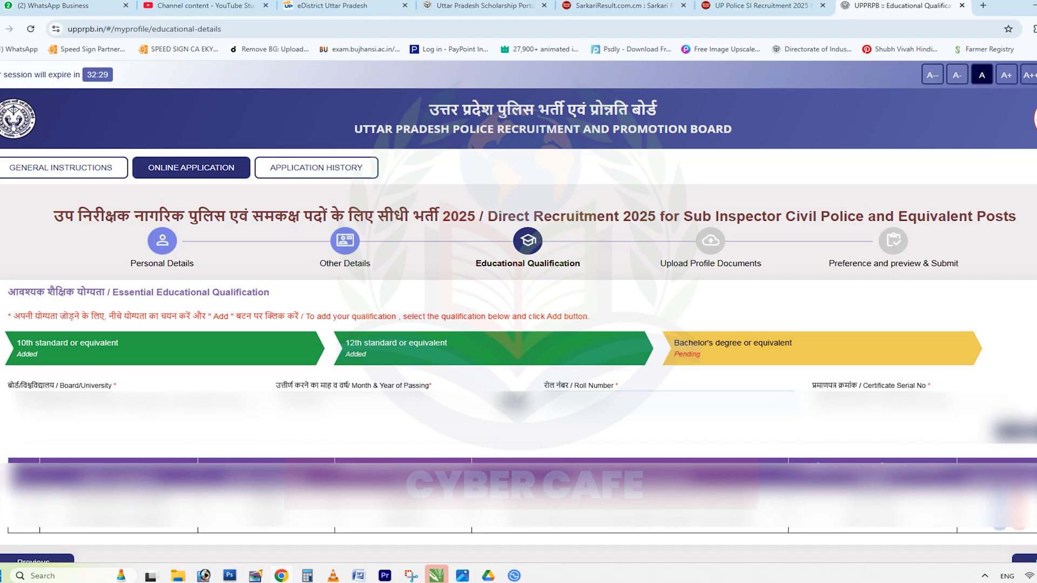
pyautogui.hotkey('alt', 'Tab')
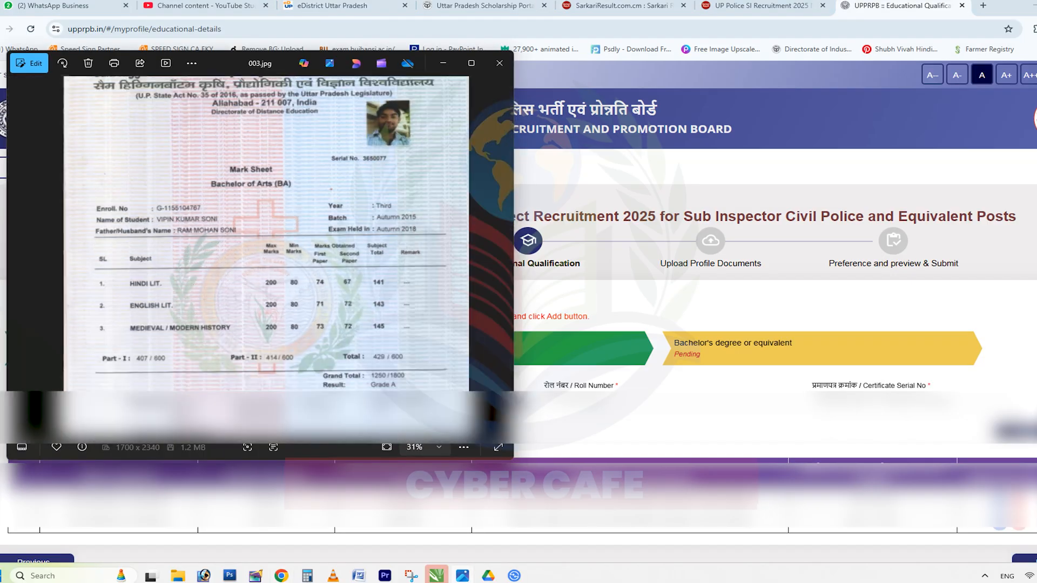
pyautogui.scroll(5, 308, 157)
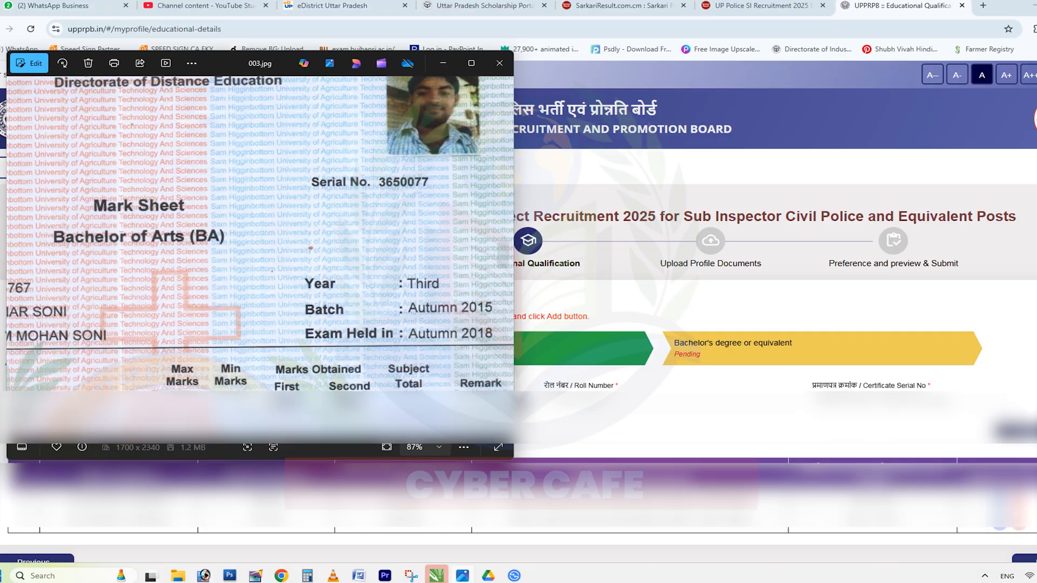
pyautogui.hotkey('alt', 'Tab')
pyautogui.write('201')
pyautogui.click(1017, 431)
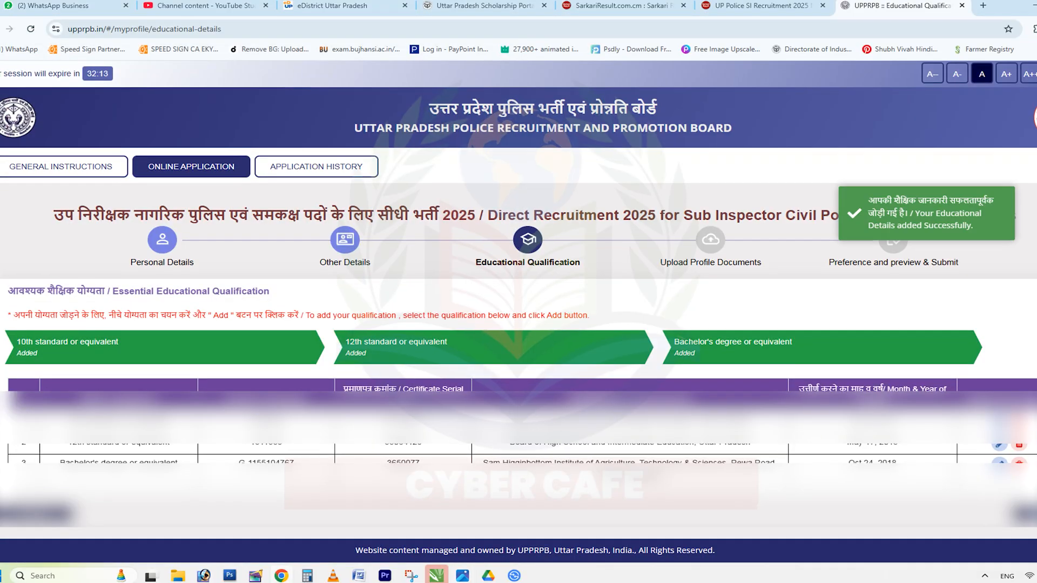
# - Attach the file Niwas 25 as the domicile certificate, save it and confirm the upload
pyautogui.hotkey('alt', 'Tab')
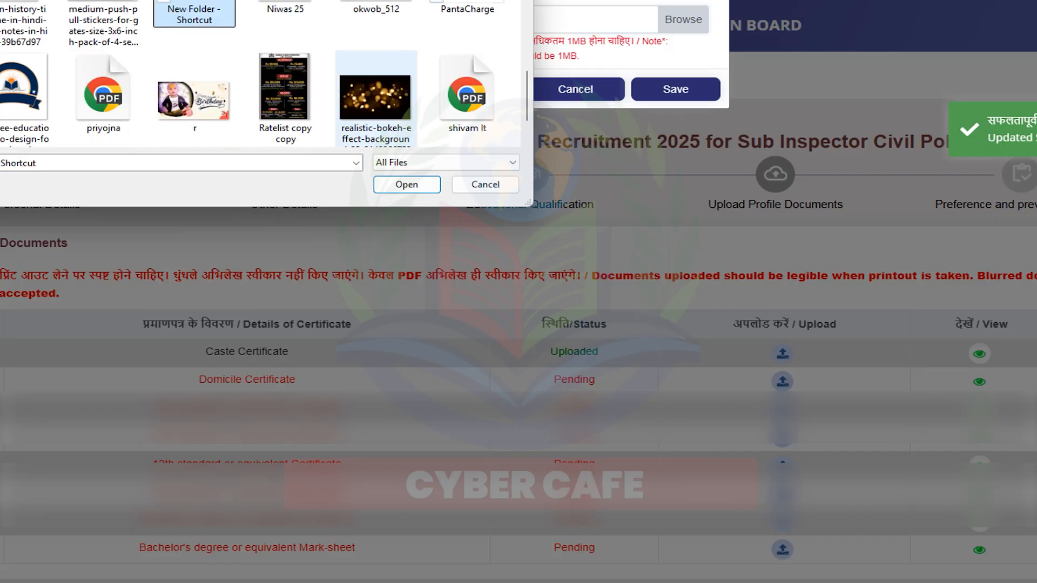
pyautogui.click(284, 9)
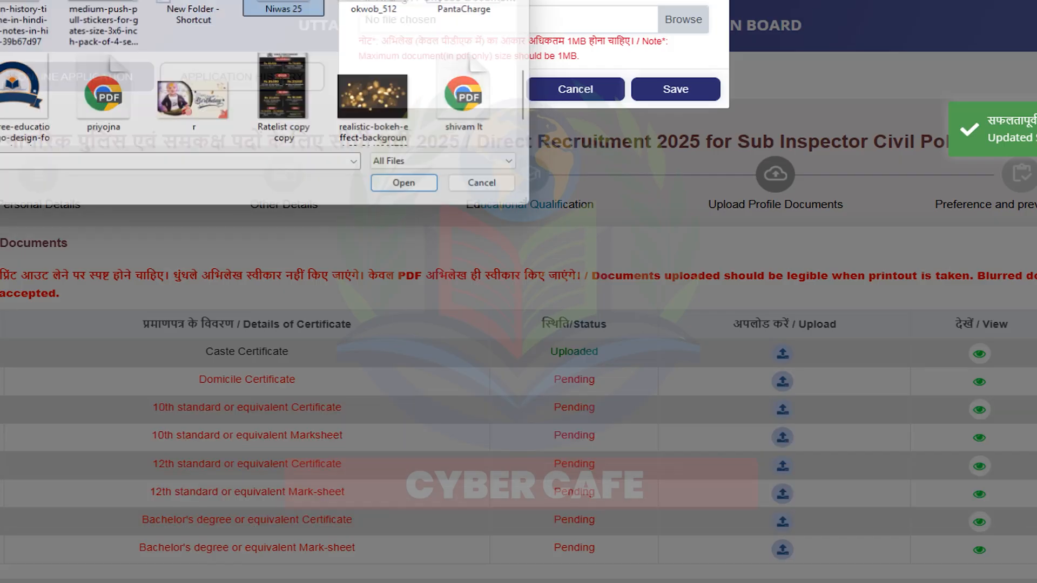
pyautogui.click(676, 89)
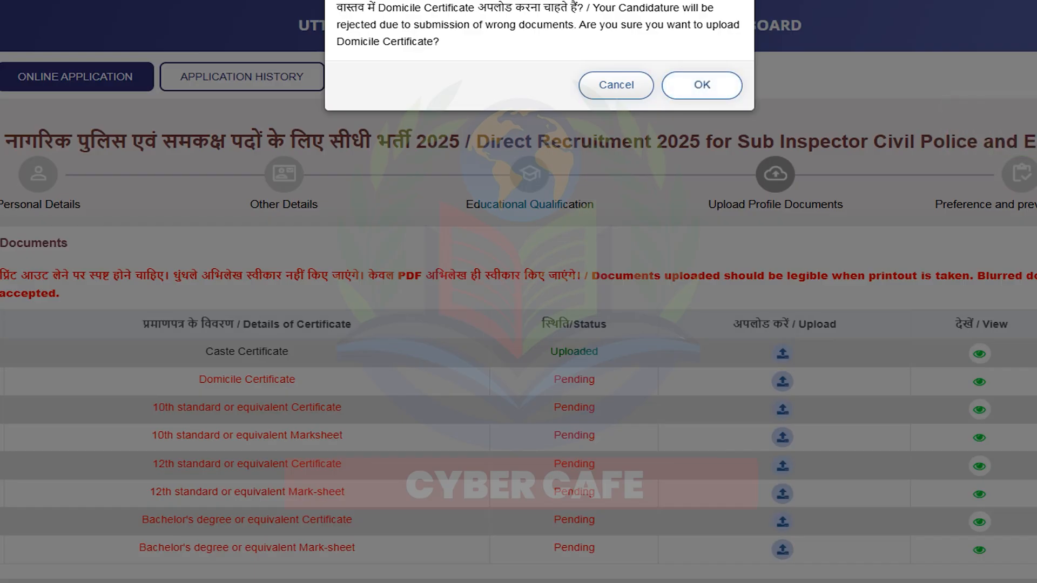
pyautogui.press('Return')
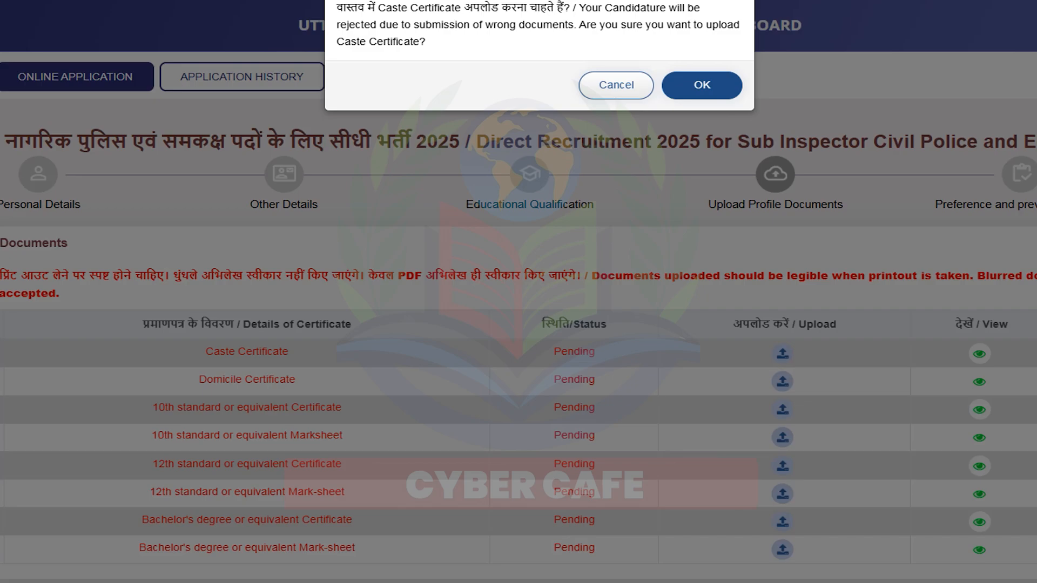
# - Confirm the caste certificate upload, and upload Niwas 25.pdf as the domicile certificate
pyautogui.press('Return')
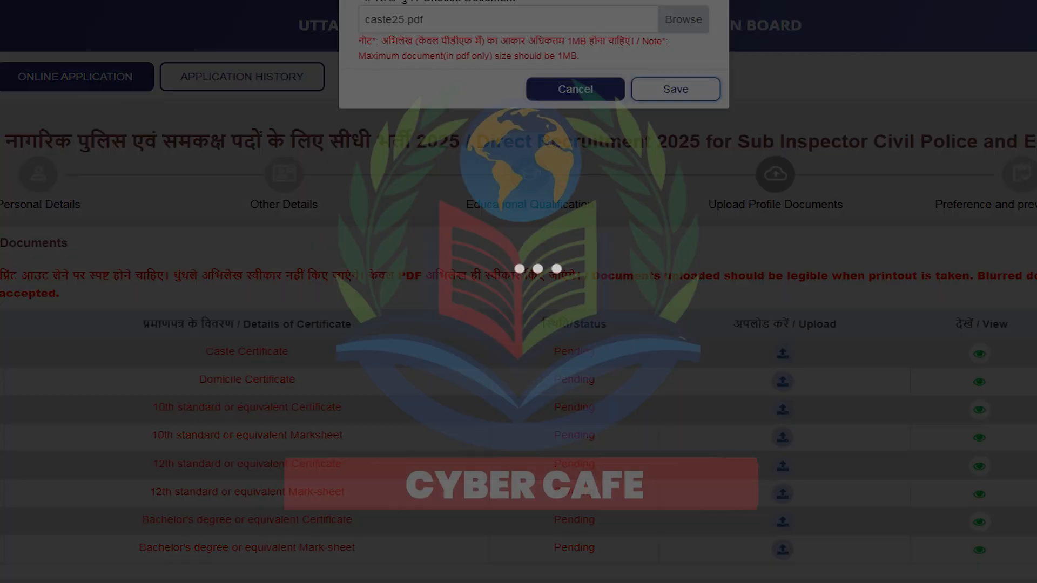
pyautogui.scroll(-2, 518, 292)
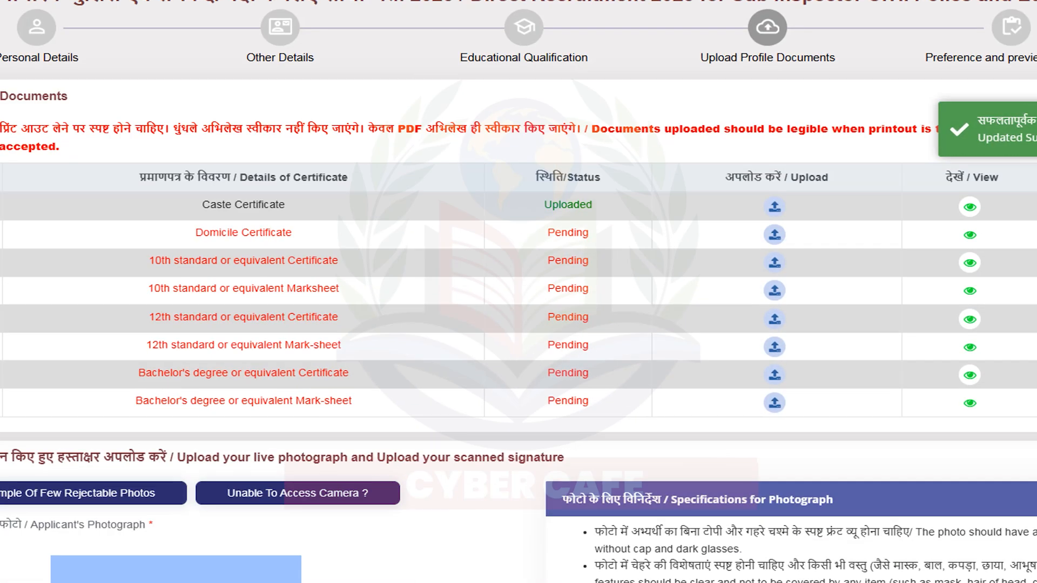
pyautogui.click(774, 234)
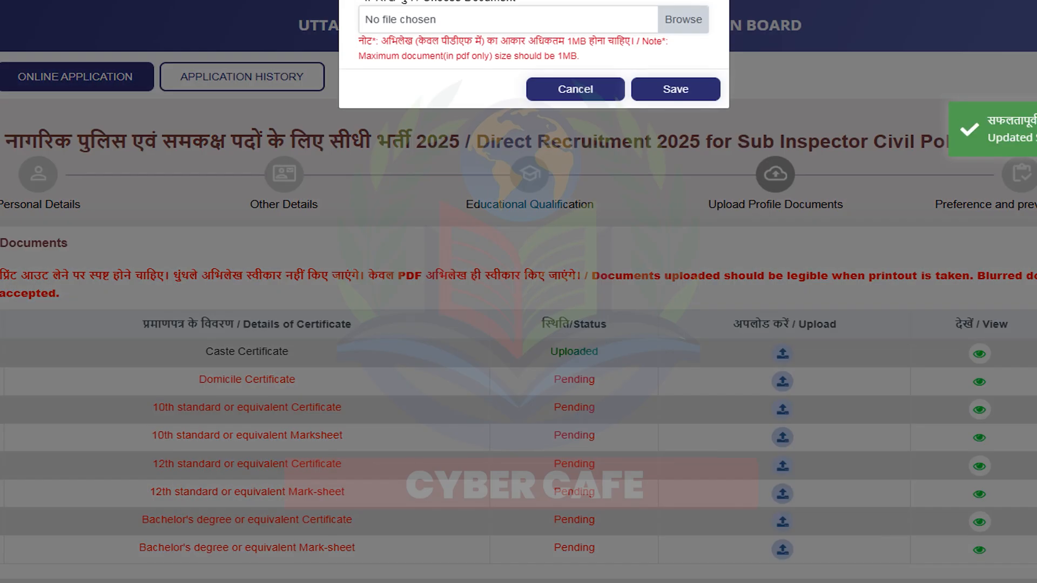
pyautogui.click(683, 20)
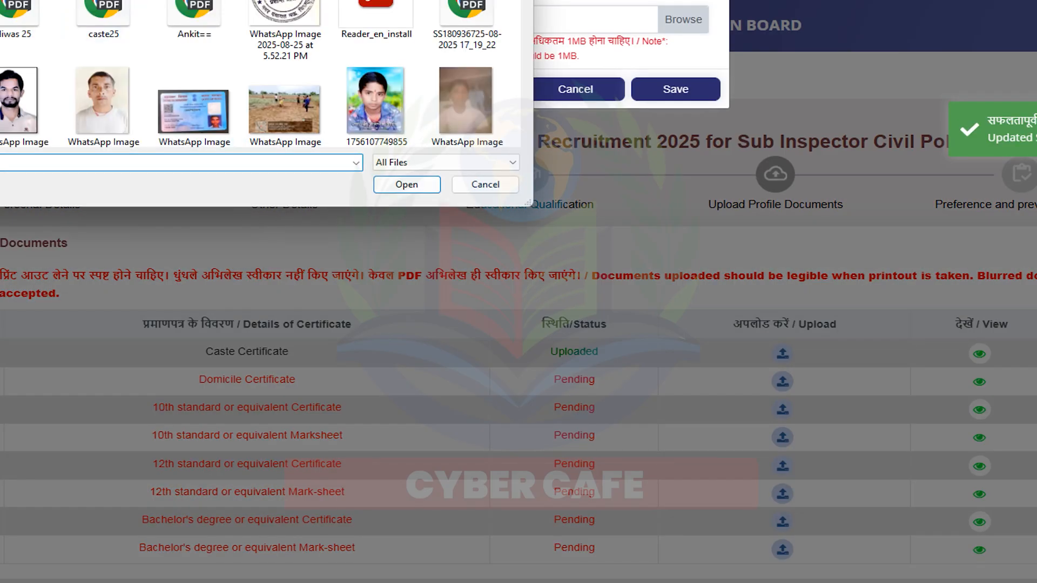
pyautogui.doubleClick(13, 16)
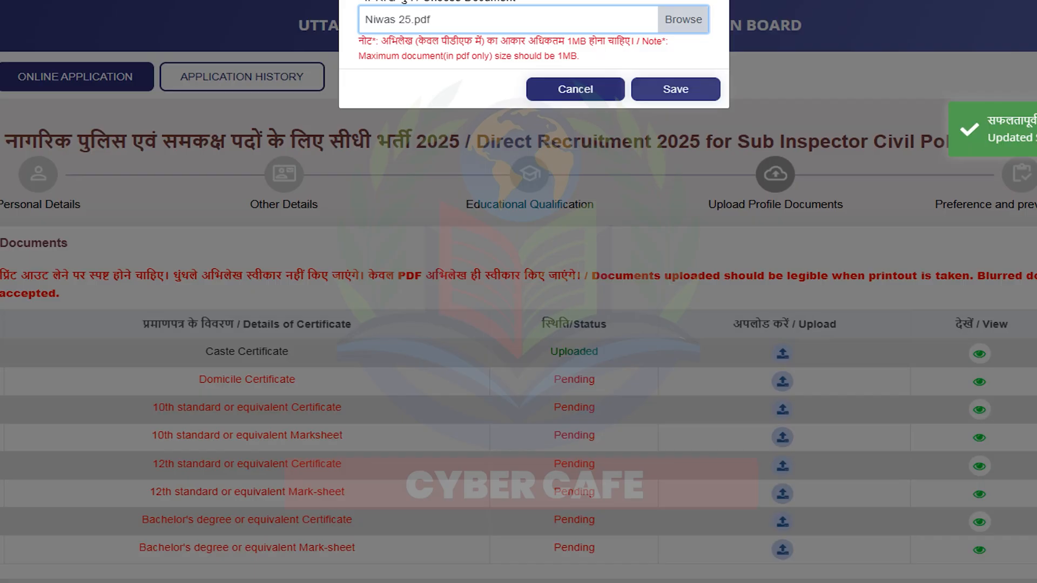
pyautogui.click(676, 89)
pyautogui.click(699, 93)
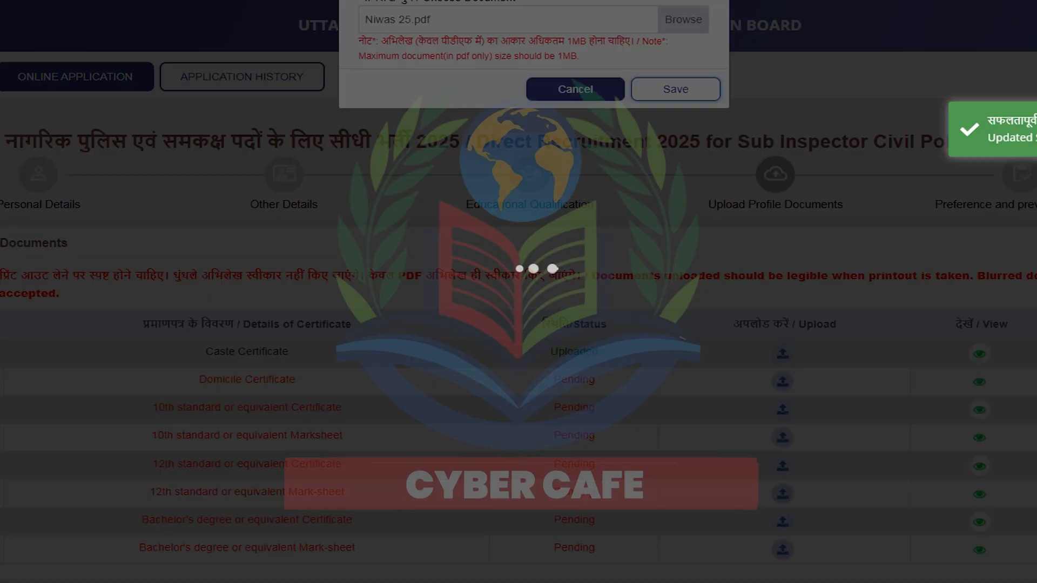
# - Attach 10th.pdf as the 10th standard or equivalent certificate, save it and confirm the upload
pyautogui.scroll(-1, 518, 292)
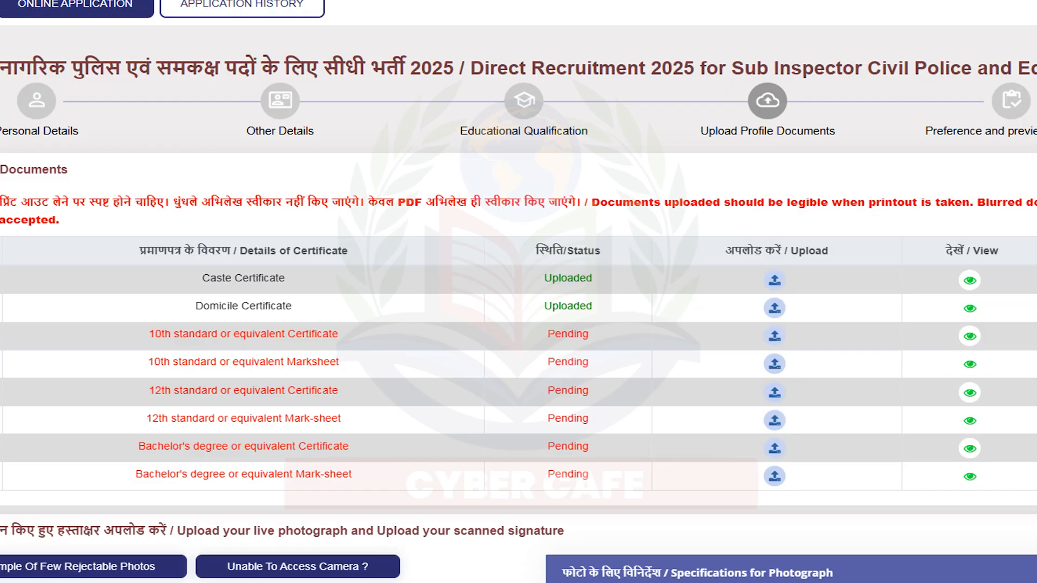
pyautogui.scroll(-1, 518, 292)
pyautogui.click(774, 263)
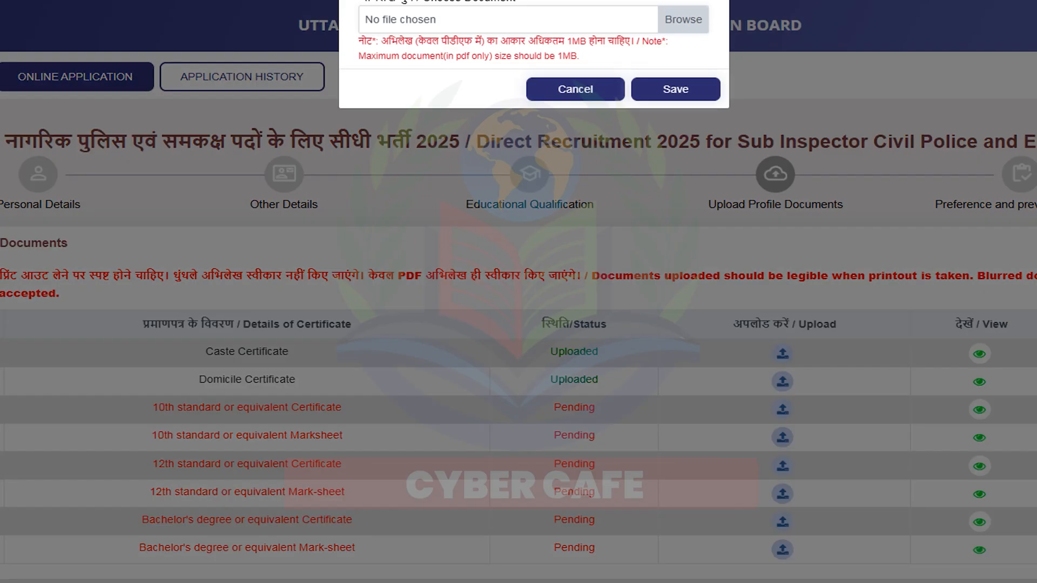
pyautogui.click(683, 19)
pyautogui.doubleClick(16, 12)
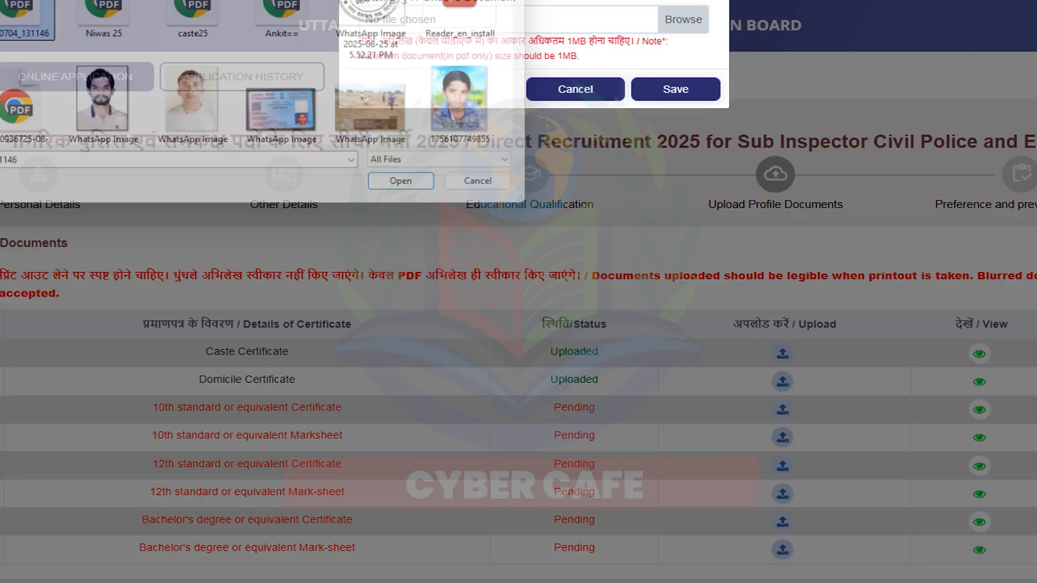
pyautogui.click(676, 89)
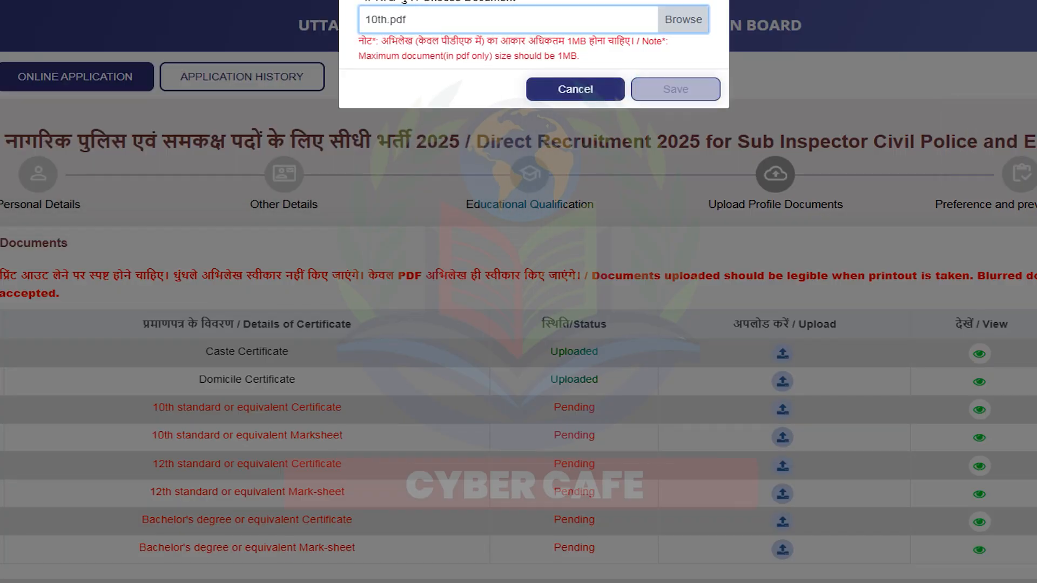
pyautogui.click(676, 89)
pyautogui.click(702, 89)
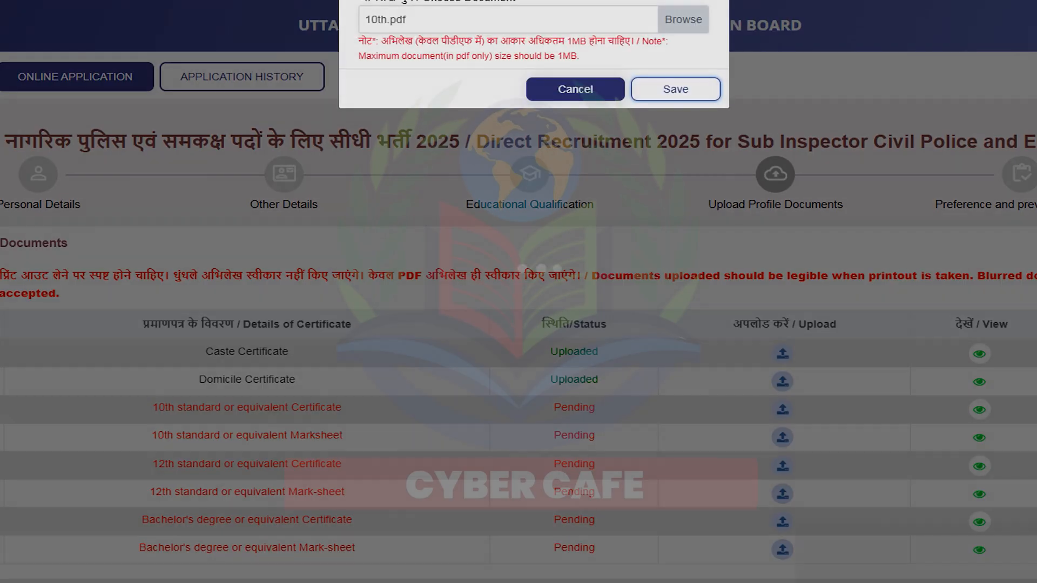
# - Attach 10th.pdf as the 10th standard or equivalent marksheet, save it and confirm the upload
pyautogui.scroll(-2, 518, 292)
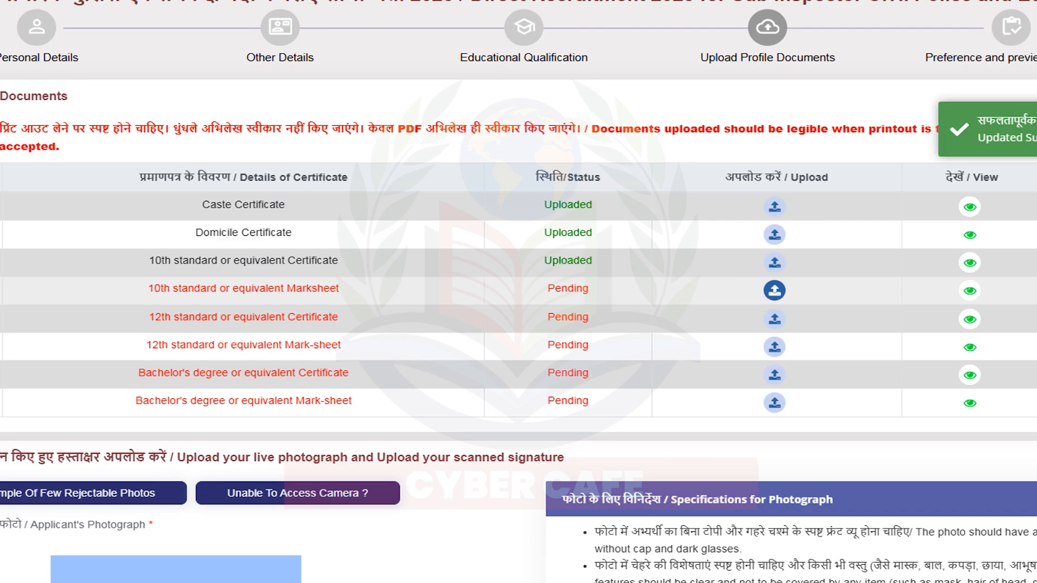
pyautogui.click(775, 291)
pyautogui.click(683, 20)
pyautogui.doubleClick(22, 18)
pyautogui.click(676, 89)
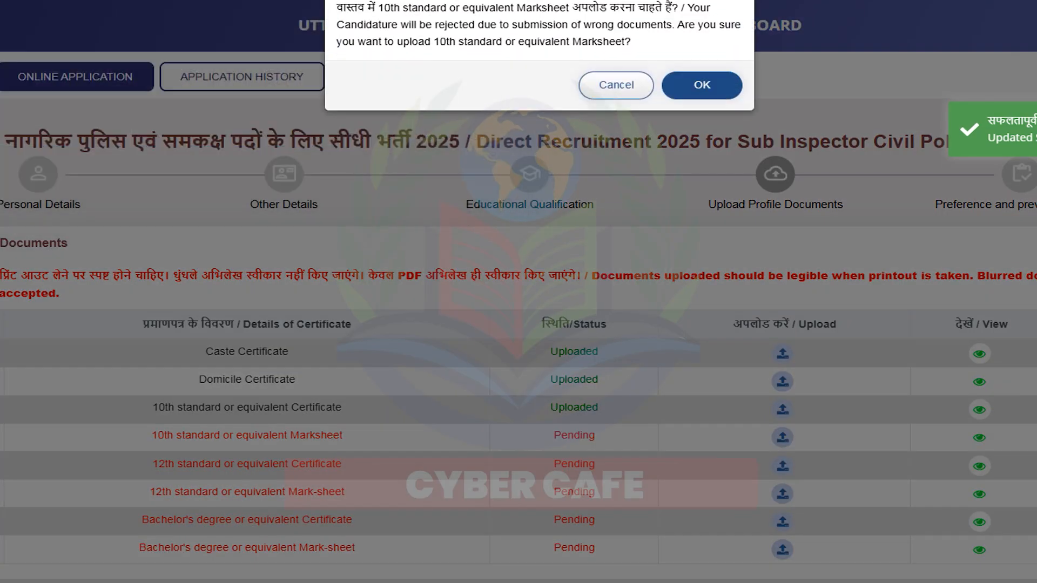
pyautogui.click(697, 86)
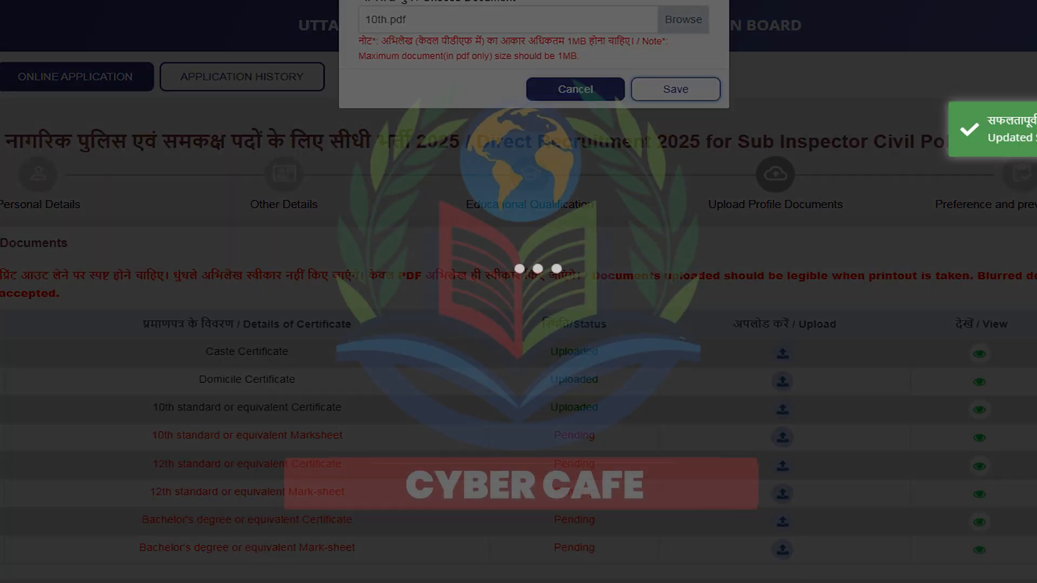
# - Switch to the online JPG to PDF converter and upload the 12th standard document image for conversion
pyautogui.scroll(-3, 519, 292)
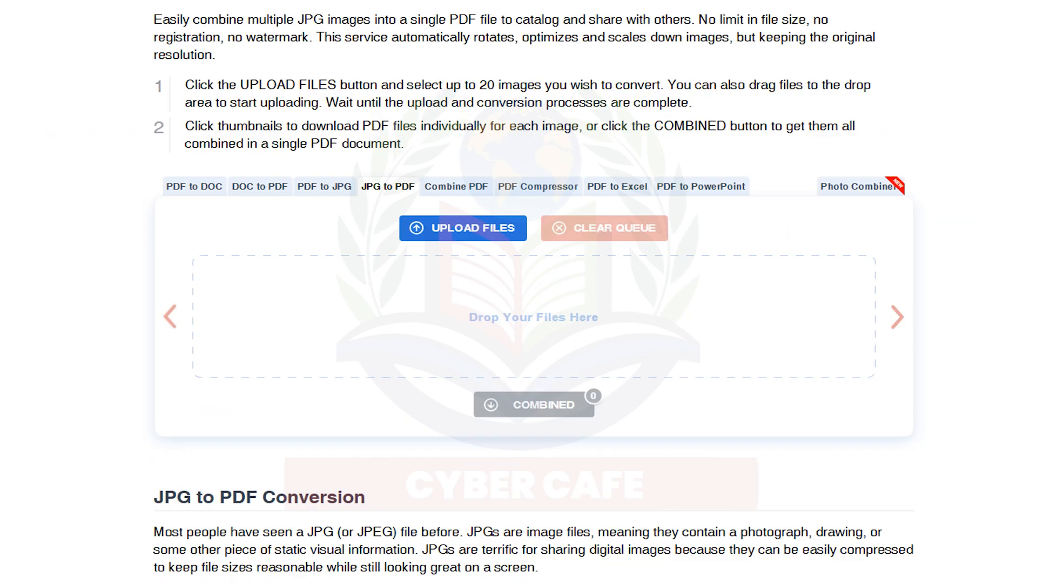
pyautogui.click(463, 229)
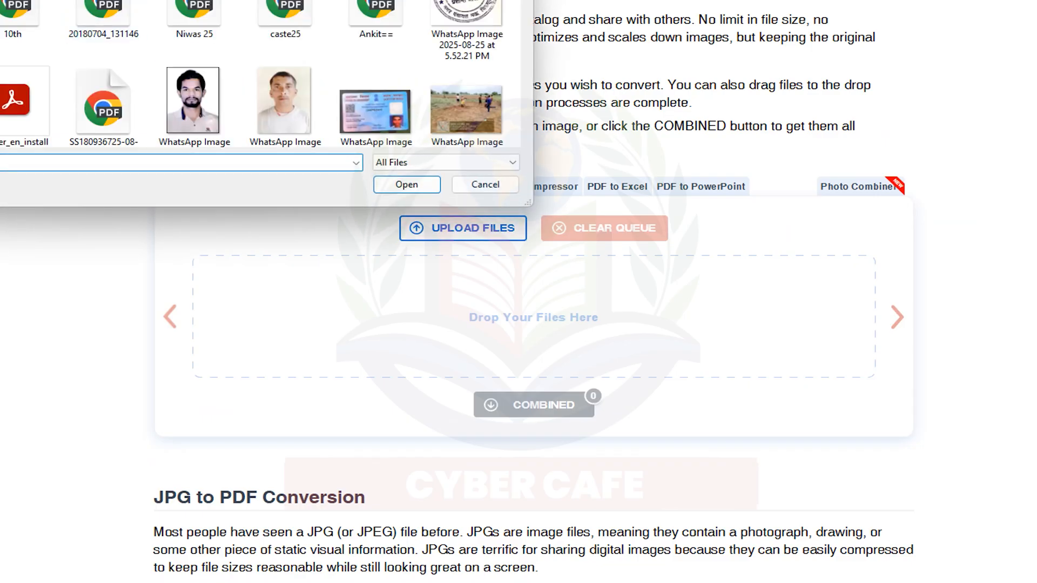
pyautogui.scroll(-1, 376, 70)
pyautogui.doubleClick(380, 81)
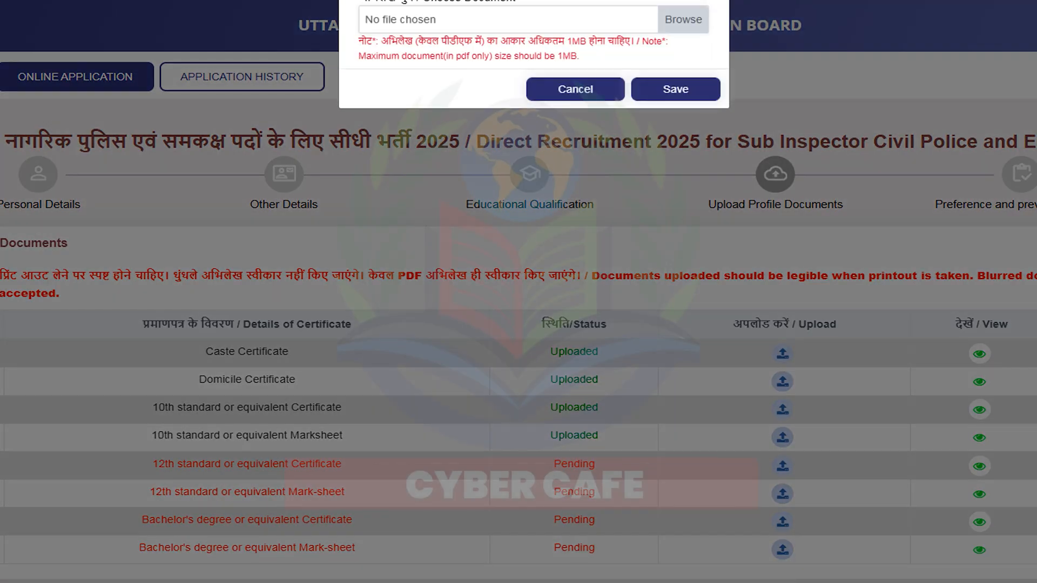
# - Attach 12th.pdf as the 12th standard or equivalent certificate, save it and confirm the upload
pyautogui.click(683, 20)
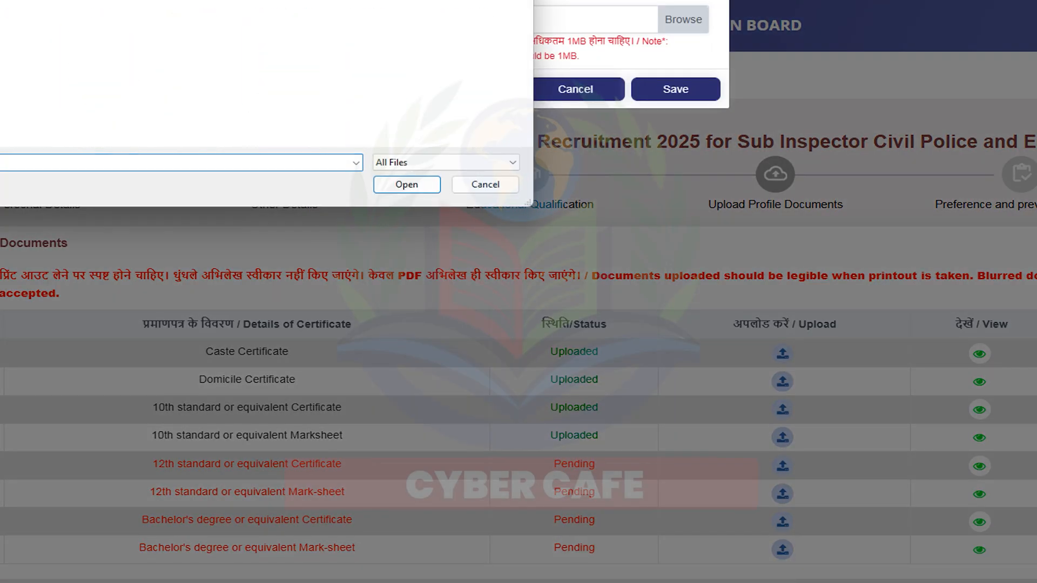
pyautogui.doubleClick(19, 16)
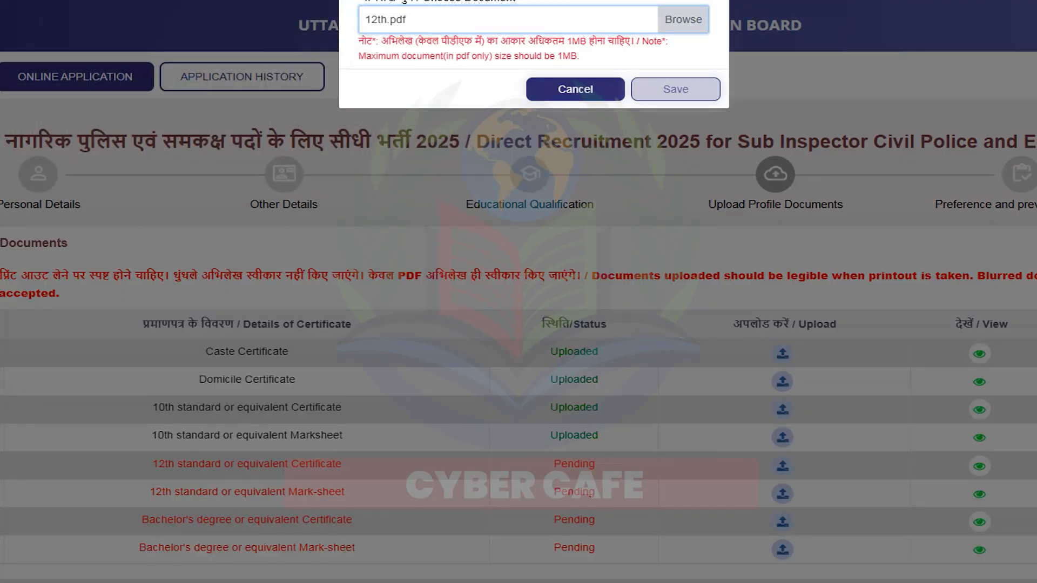
pyautogui.click(676, 89)
pyautogui.click(702, 88)
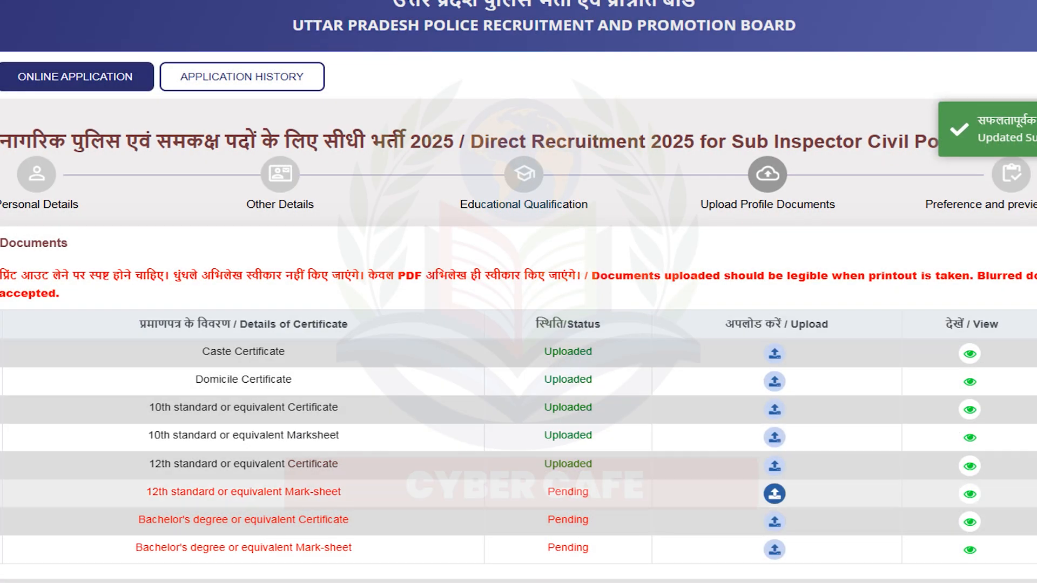
# - Attach the 12th standard PDF as the 12th standard or equivalent mark-sheet and save it
pyautogui.click(782, 494)
pyautogui.click(683, 20)
pyautogui.doubleClick(19, 16)
pyautogui.click(676, 89)
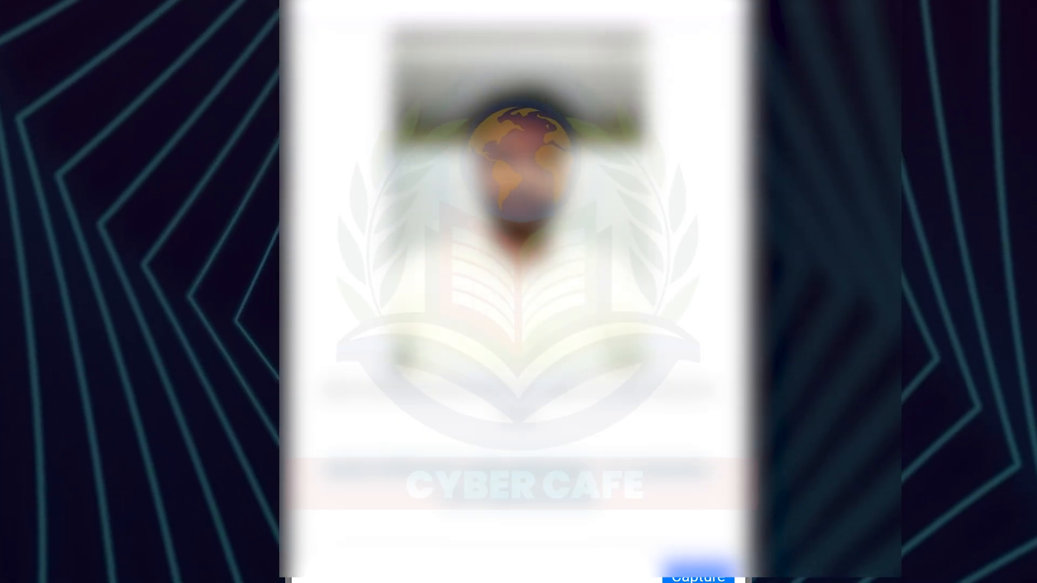